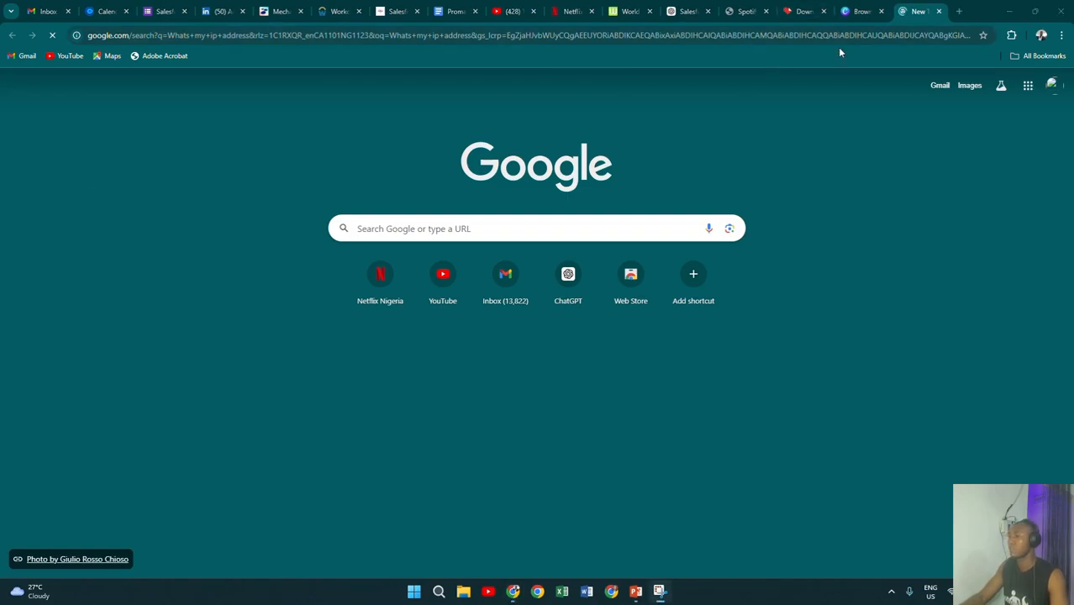
Switch to the Chrome window showing the Salesforce Account object setup.
{"action": "key", "text": "alt+Tab"}
{"action": "key", "text": "alt+Tab"}
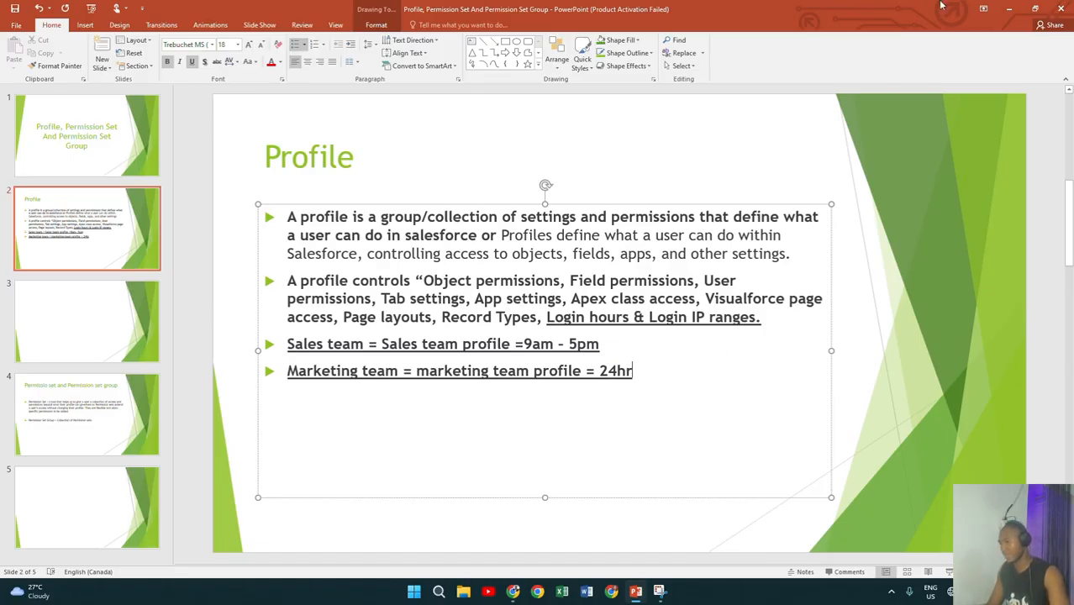
{"action": "key", "text": "alt+Tab"}
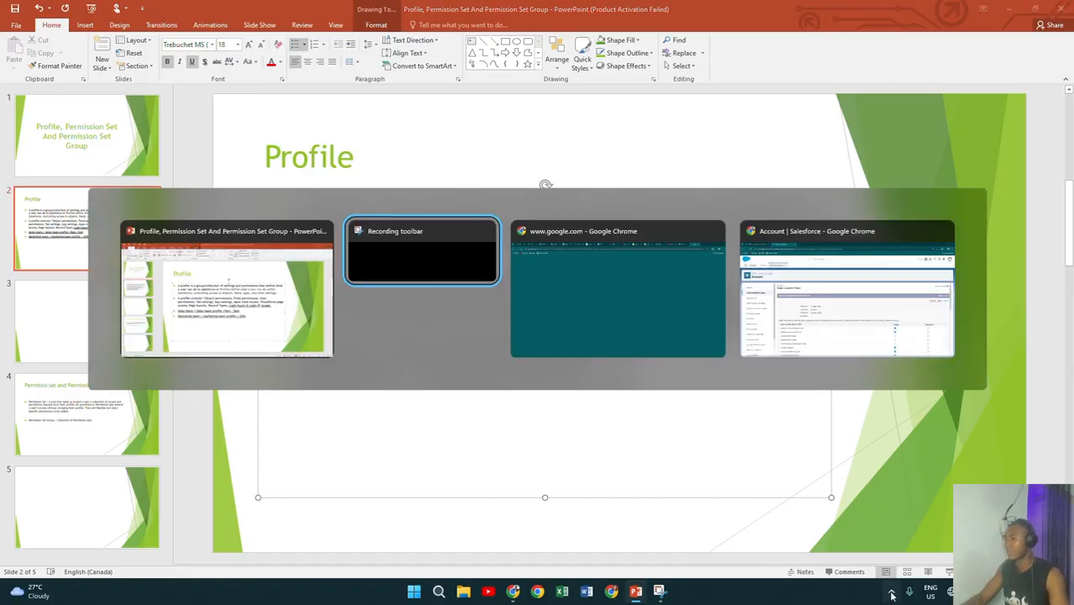
{"action": "key", "text": "Tab"}
{"action": "key", "text": "Tab"}
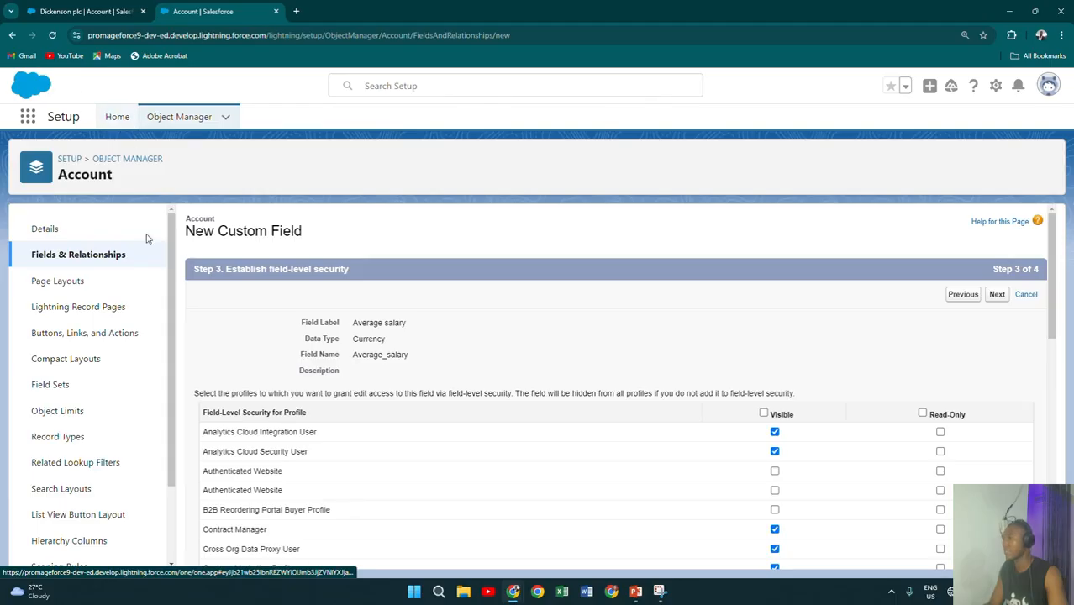
Find the Profiles page from Setup Home by searching for "profile" and review the list of profiles.
{"action": "left_click", "coordinate": [109, 122]}
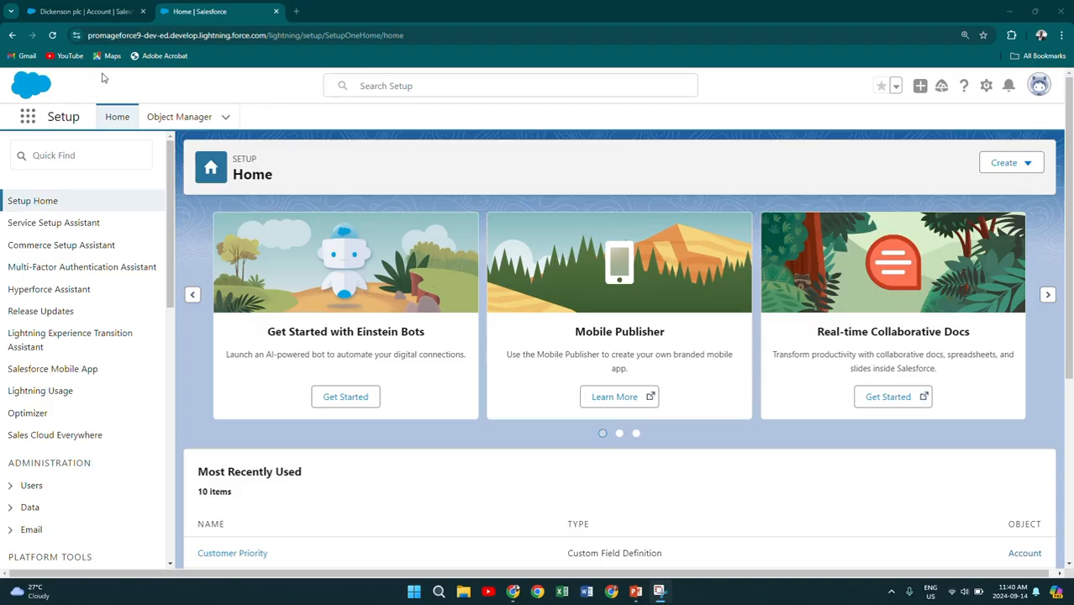
{"action": "left_click", "coordinate": [89, 155]}
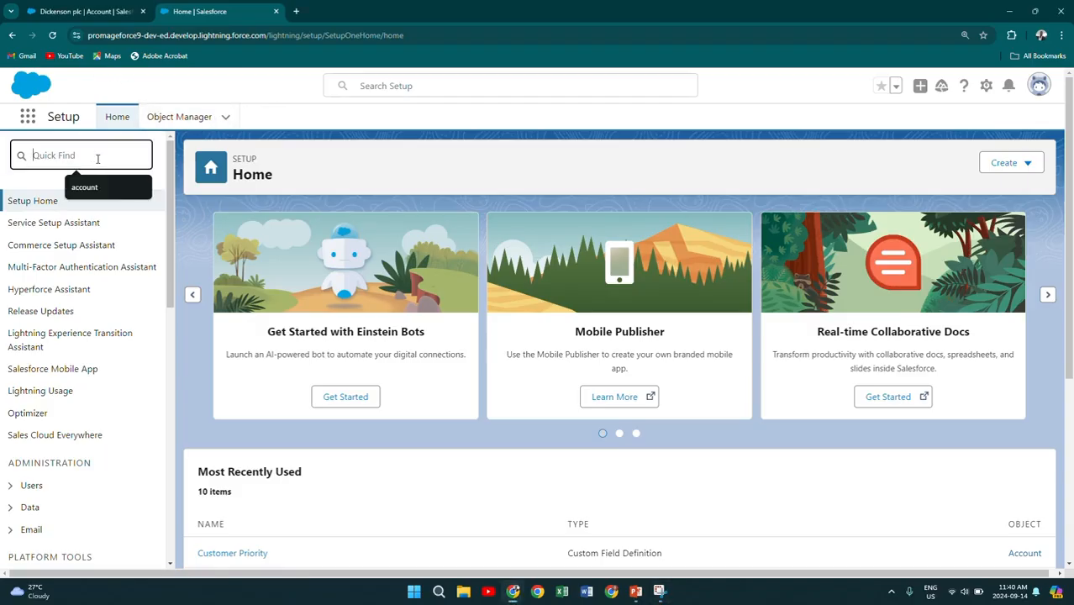
{"action": "type", "text": "pro"}
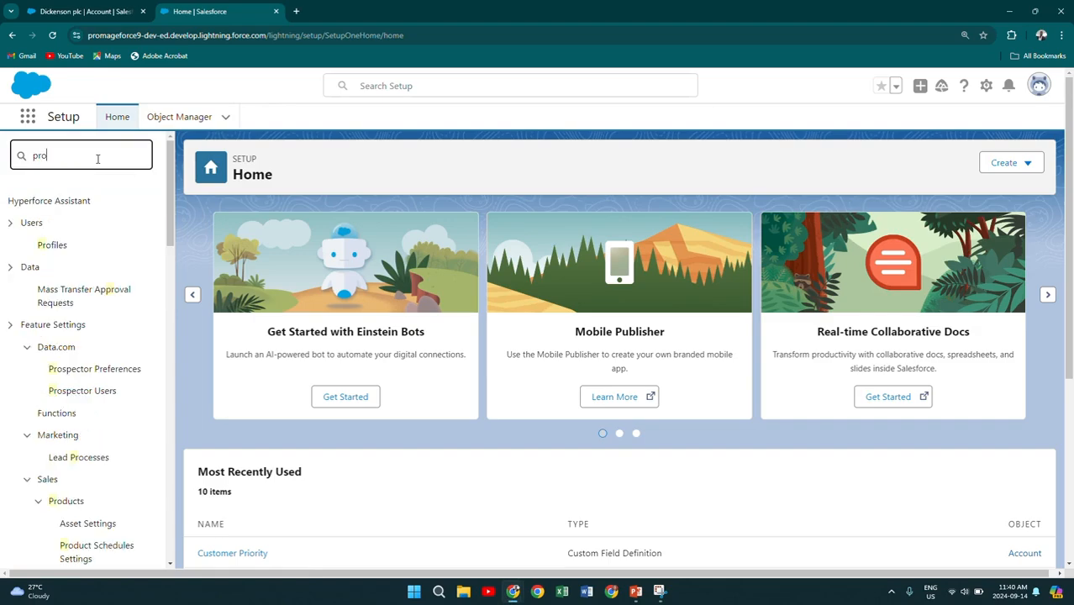
{"action": "type", "text": "file"}
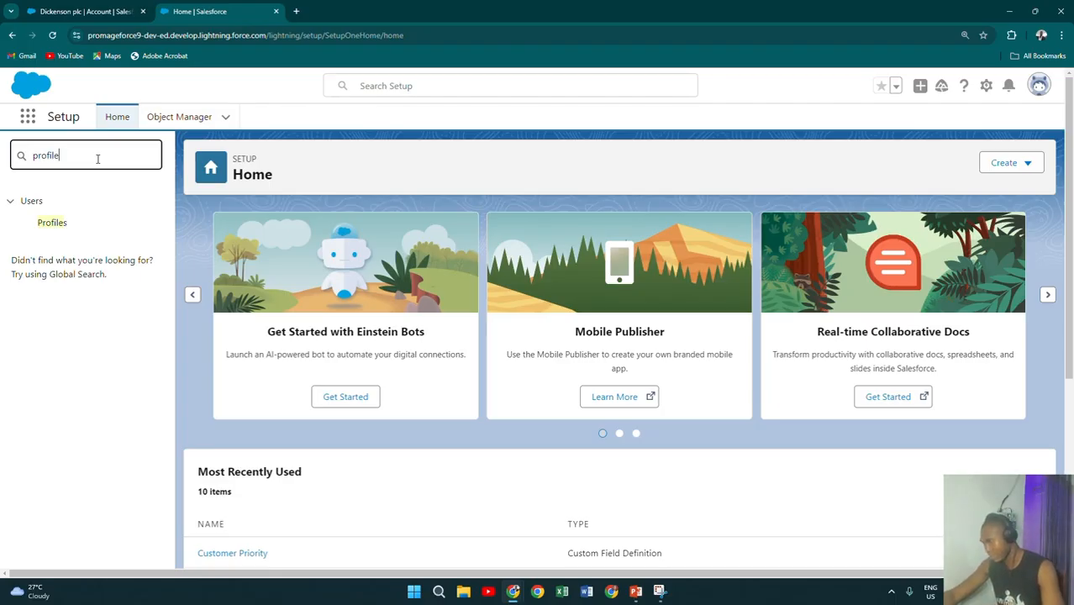
{"action": "left_click", "coordinate": [53, 225]}
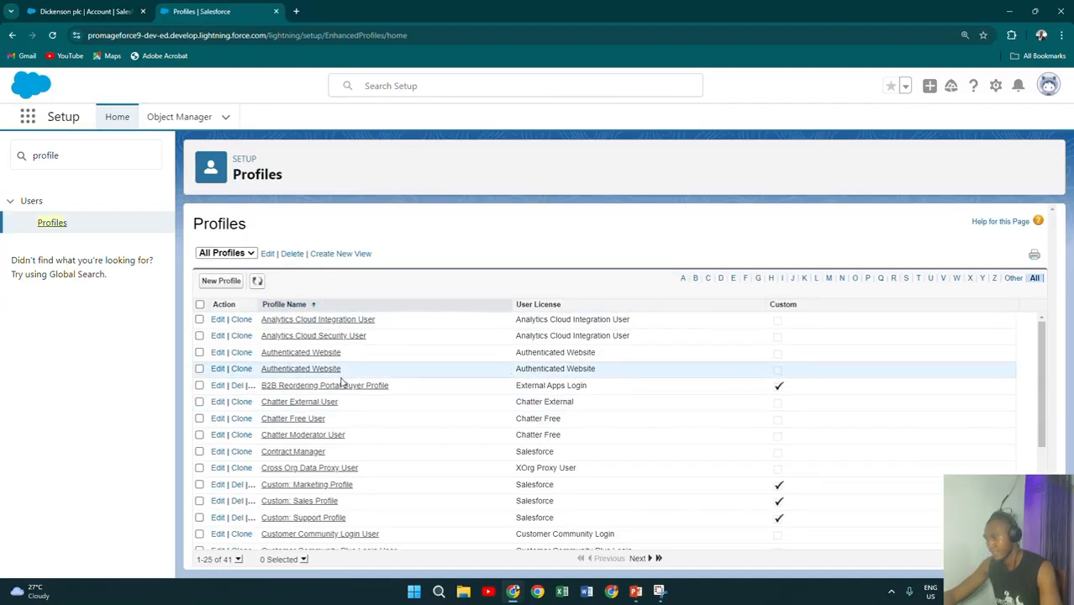
{"action": "scroll", "coordinate": [340, 383], "scroll_direction": "down", "scroll_amount": 2}
{"action": "scroll", "coordinate": [336, 385], "scroll_direction": "up", "scroll_amount": 1}
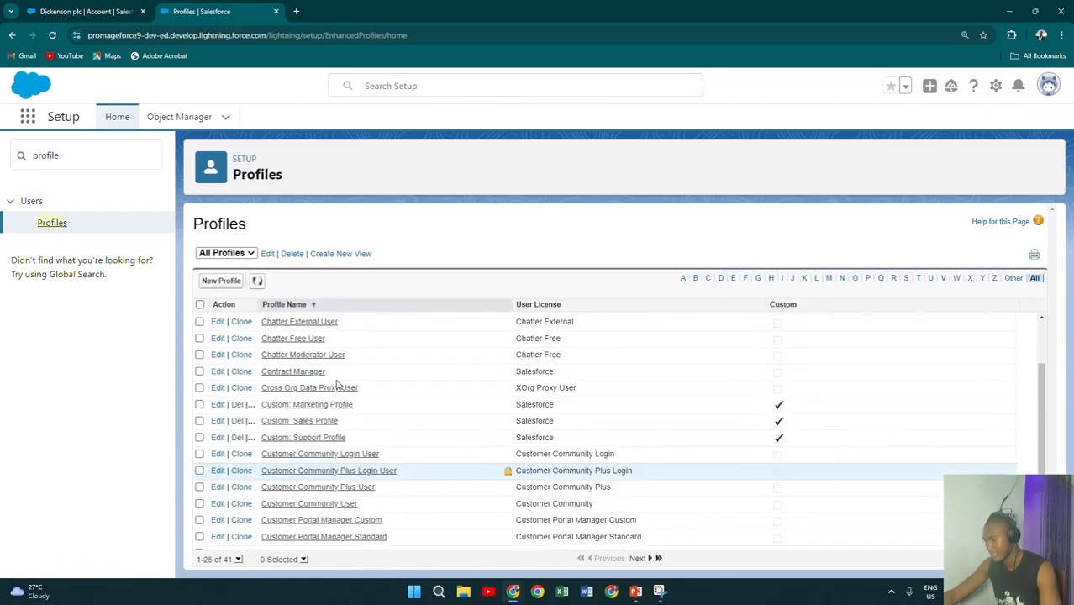
{"action": "scroll", "coordinate": [336, 385], "scroll_direction": "up", "scroll_amount": 1}
Search Setup for "login", open Login Access Policies, enable Administrators Can Log in as Any User and save.
{"action": "left_click", "coordinate": [107, 158]}
{"action": "key", "text": "BackSpace"}
{"action": "key", "text": "BackSpace"}
{"action": "key", "text": "BackSpace"}
{"action": "key", "text": "BackSpace"}
{"action": "key", "text": "BackSpace"}
{"action": "key", "text": "BackSpace"}
{"action": "key", "text": "BackSpace"}
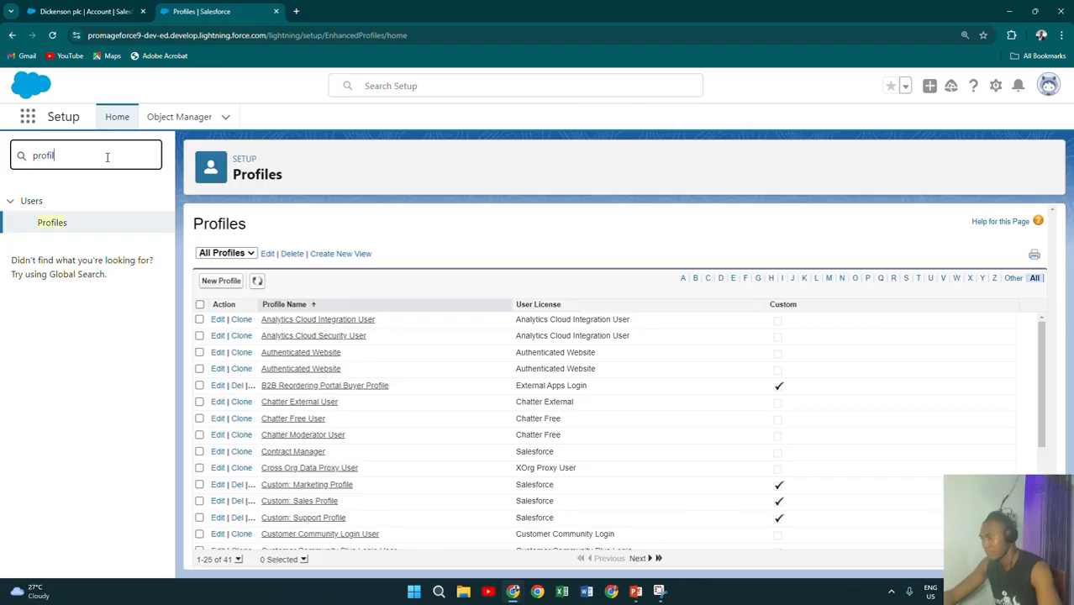
{"action": "type", "text": "login"}
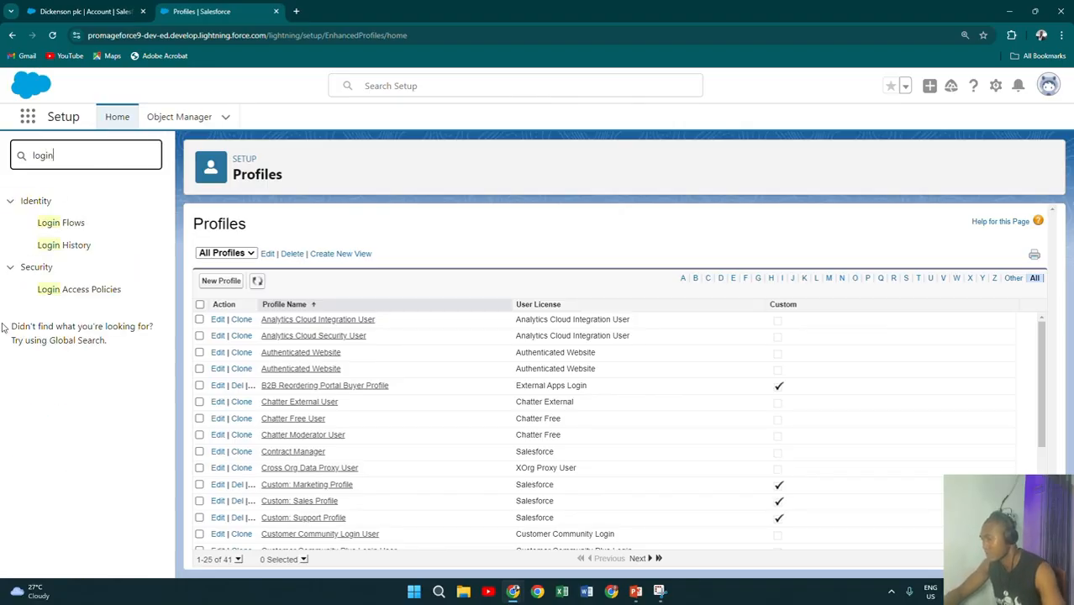
{"action": "left_click", "coordinate": [75, 290]}
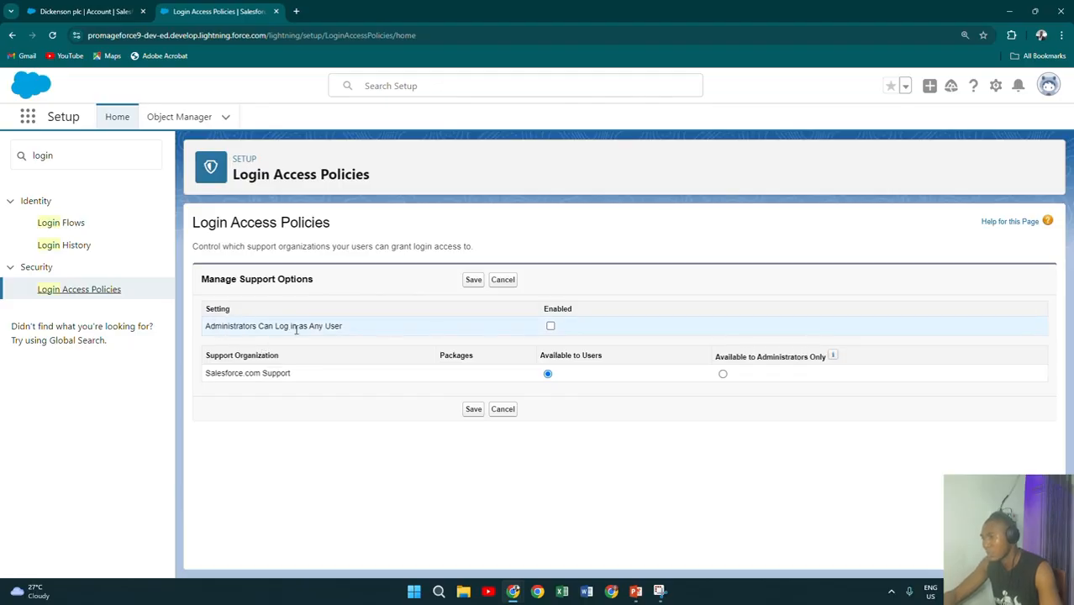
{"action": "left_click", "coordinate": [551, 327]}
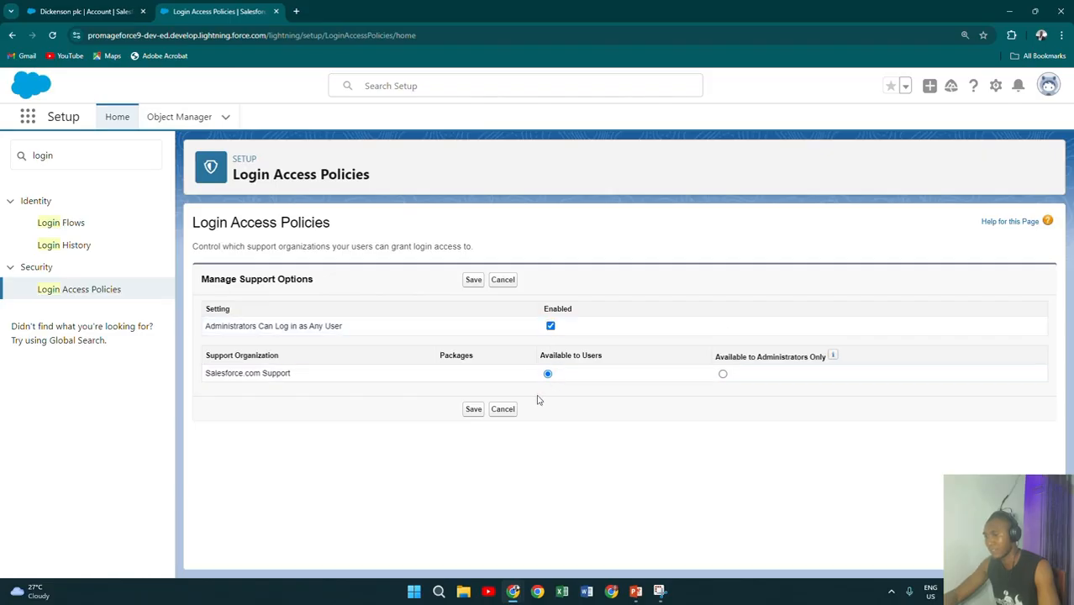
{"action": "left_click", "coordinate": [473, 409]}
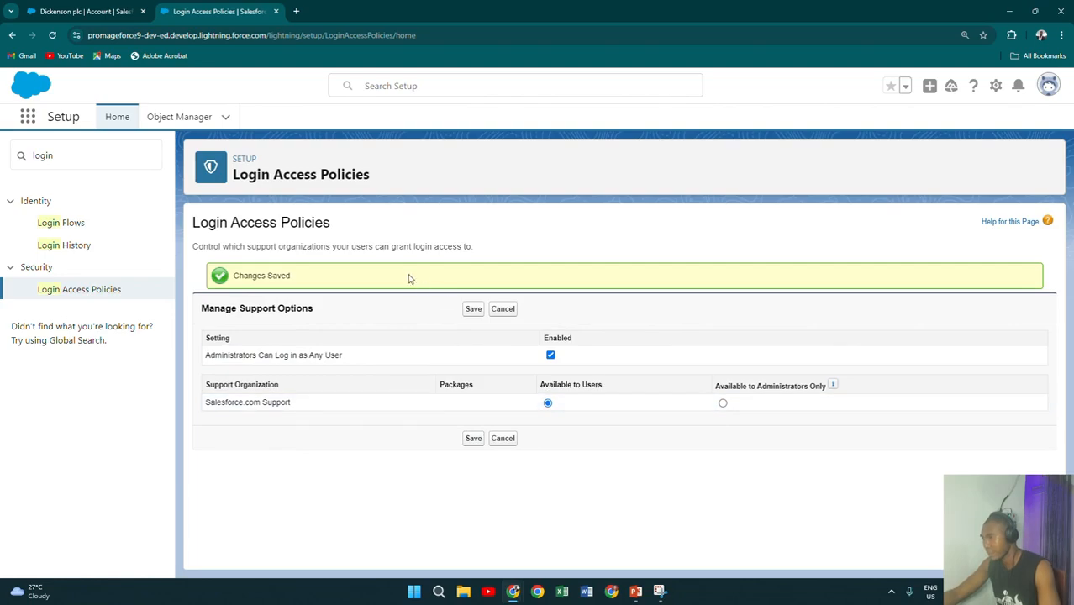
Search Setup for "user", open the Users page and log in as the user with the Solution Manager profile.
{"action": "left_click", "coordinate": [82, 154]}
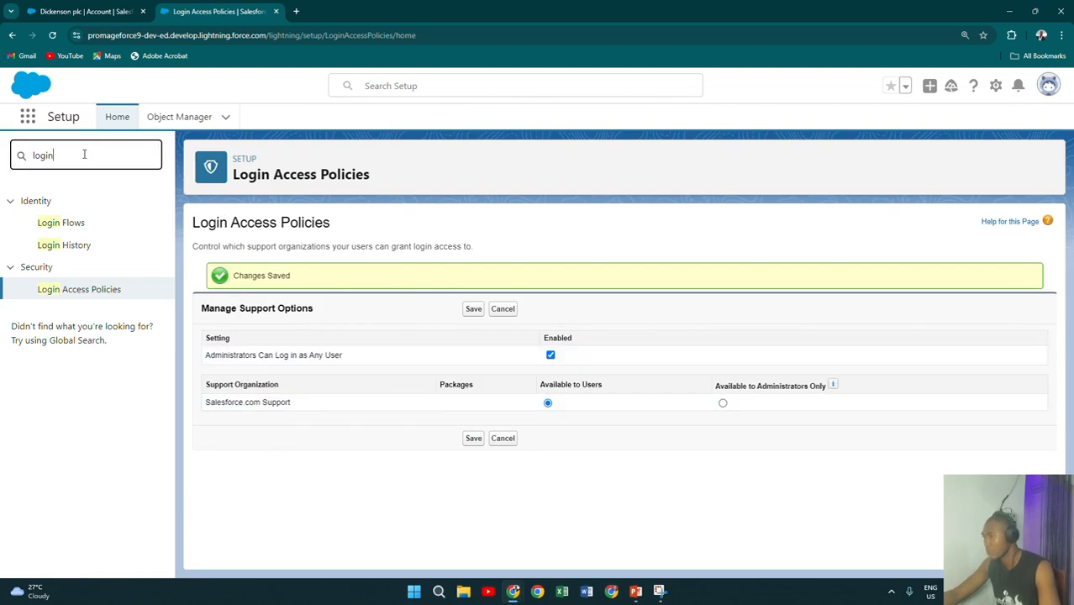
{"action": "key", "text": "BackSpace"}
{"action": "key", "text": "BackSpace"}
{"action": "key", "text": "BackSpace"}
{"action": "key", "text": "BackSpace"}
{"action": "key", "text": "BackSpace"}
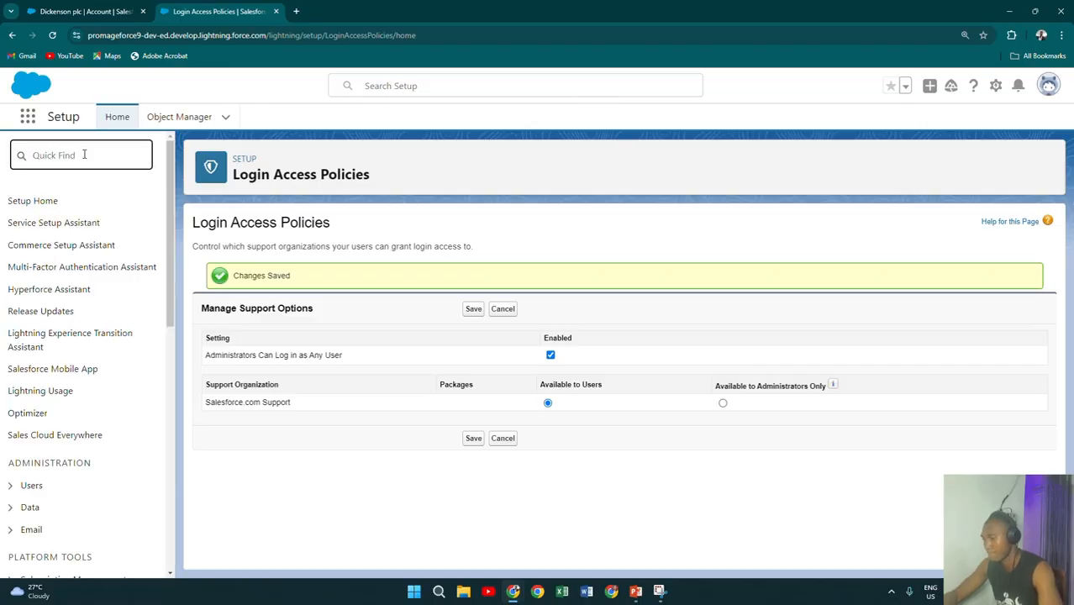
{"action": "type", "text": "user"}
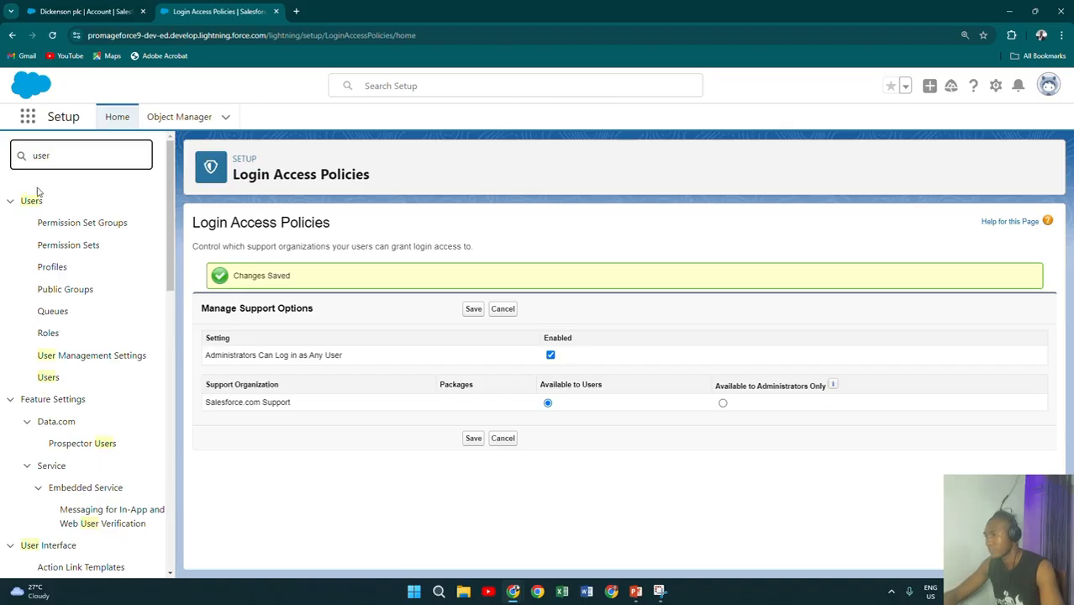
{"action": "left_click", "coordinate": [48, 381]}
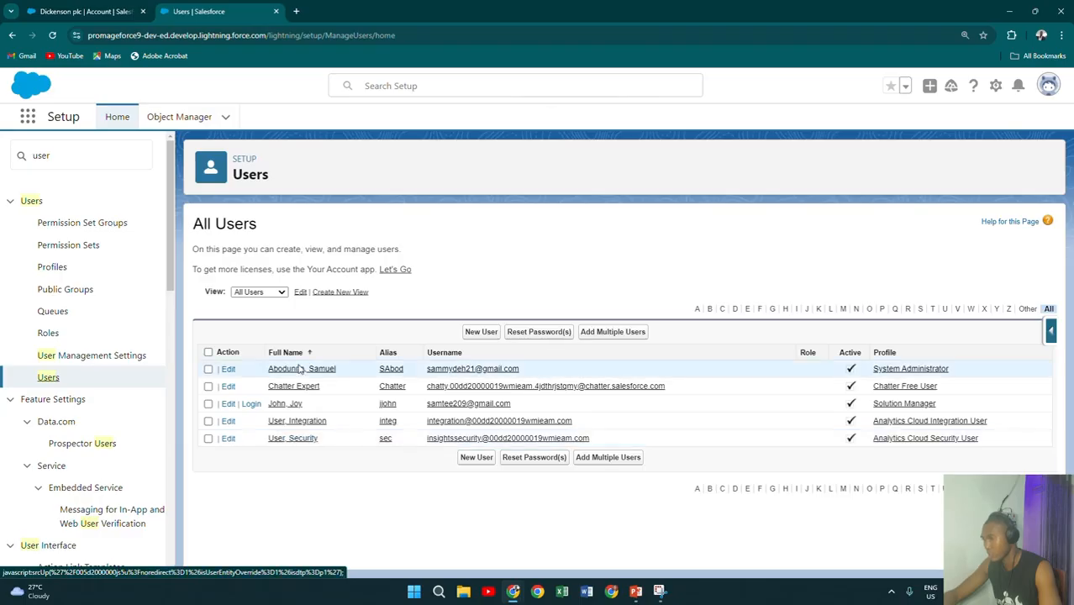
{"action": "left_click", "coordinate": [252, 405]}
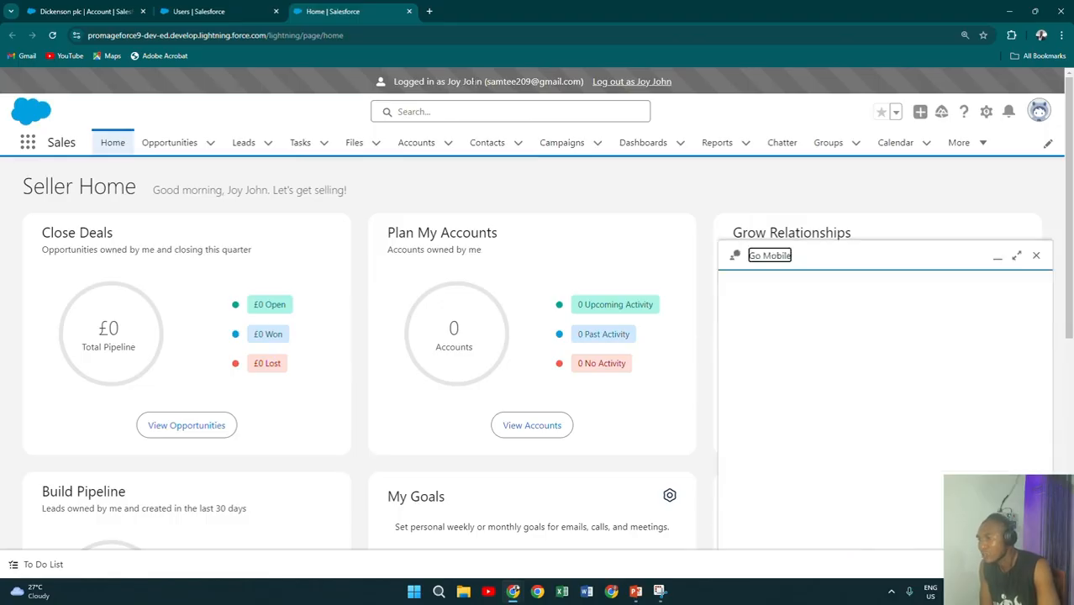
Close the Go Mobile prompt and examine what this user can access on the Sales home page and in Accounts, Contacts and Campaigns.
{"action": "scroll", "coordinate": [424, 317], "scroll_direction": "down", "scroll_amount": 4}
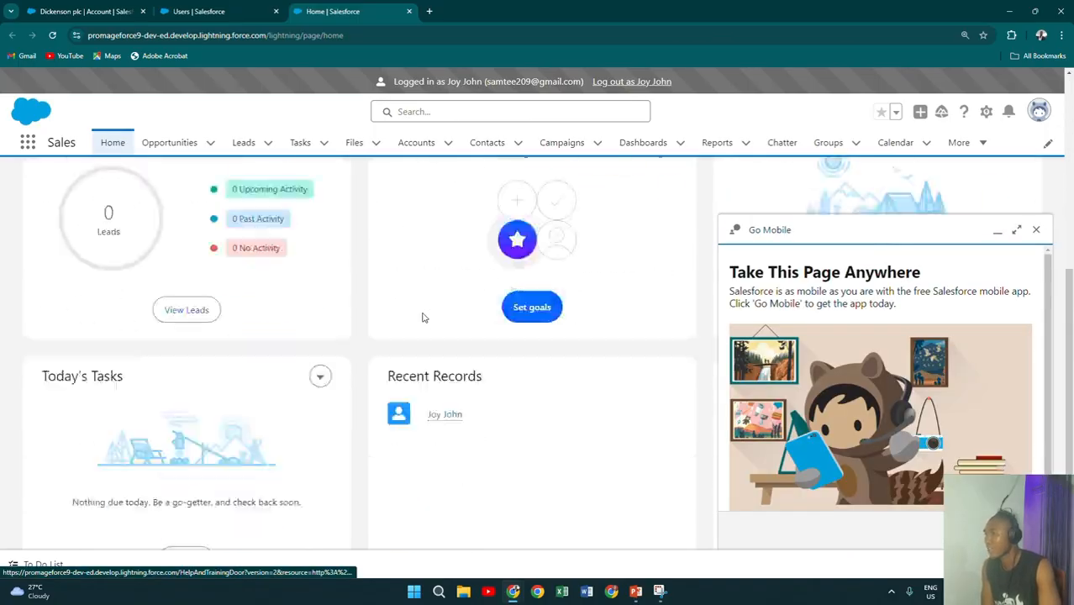
{"action": "scroll", "coordinate": [424, 317], "scroll_direction": "down", "scroll_amount": 1}
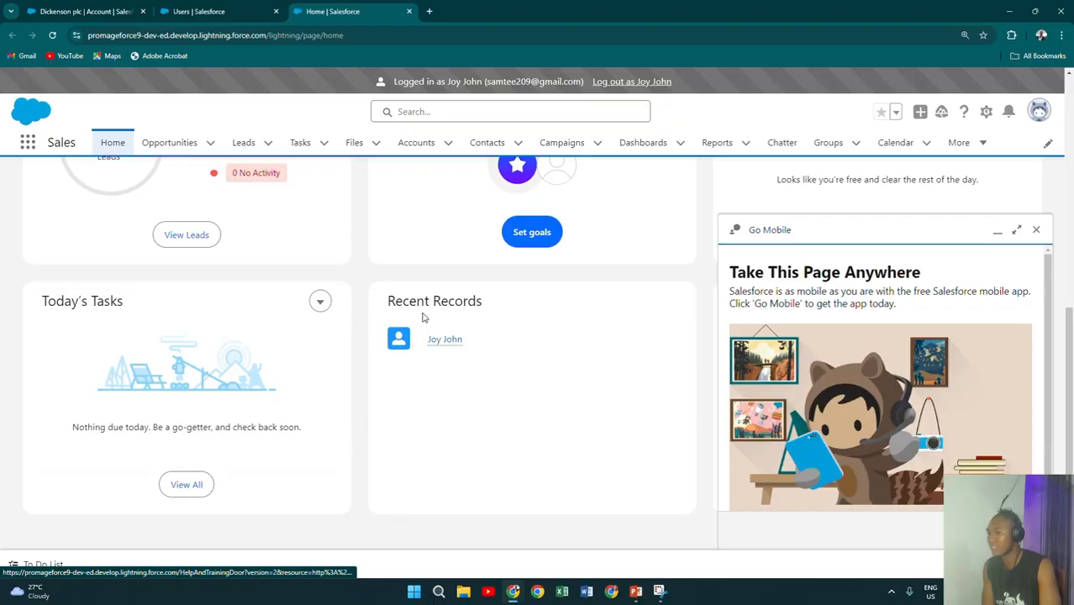
{"action": "left_click", "coordinate": [1037, 230]}
{"action": "scroll", "coordinate": [513, 312], "scroll_direction": "up", "scroll_amount": 5}
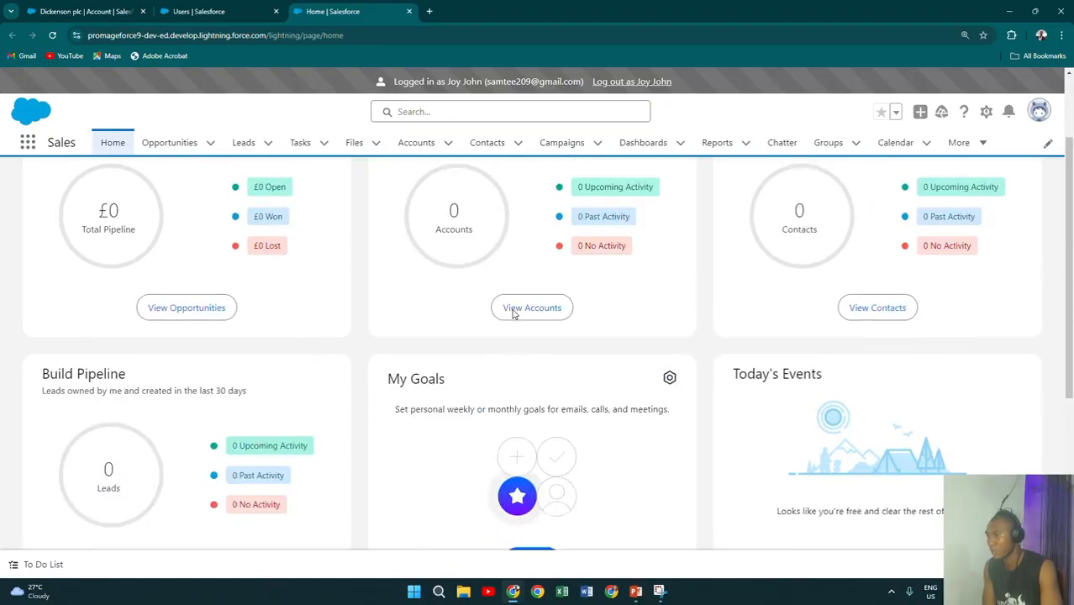
{"action": "scroll", "coordinate": [509, 313], "scroll_direction": "down", "scroll_amount": 4}
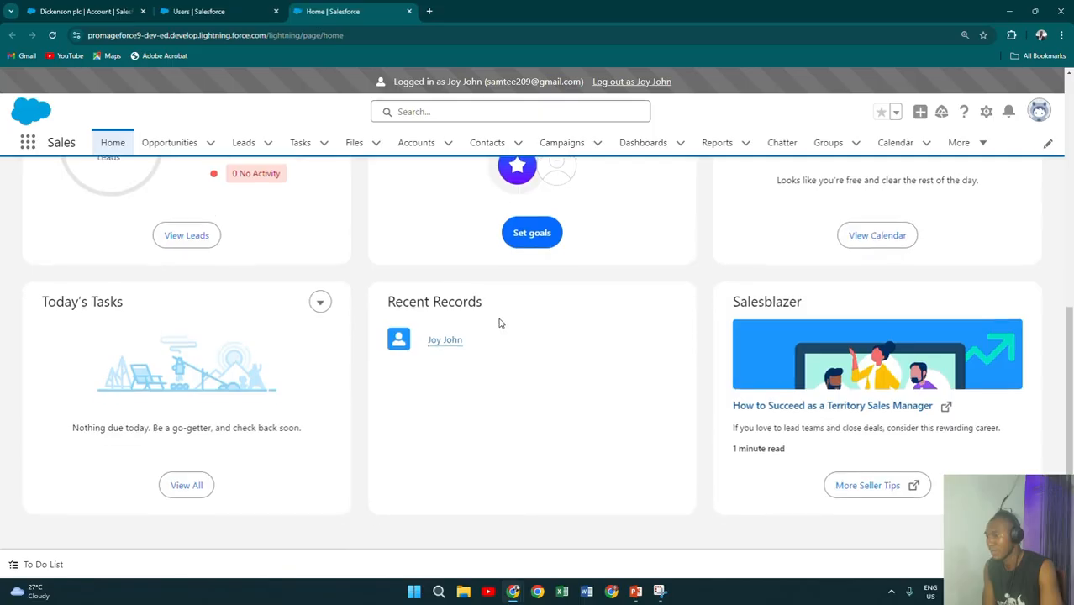
{"action": "scroll", "coordinate": [505, 320], "scroll_direction": "up", "scroll_amount": 4}
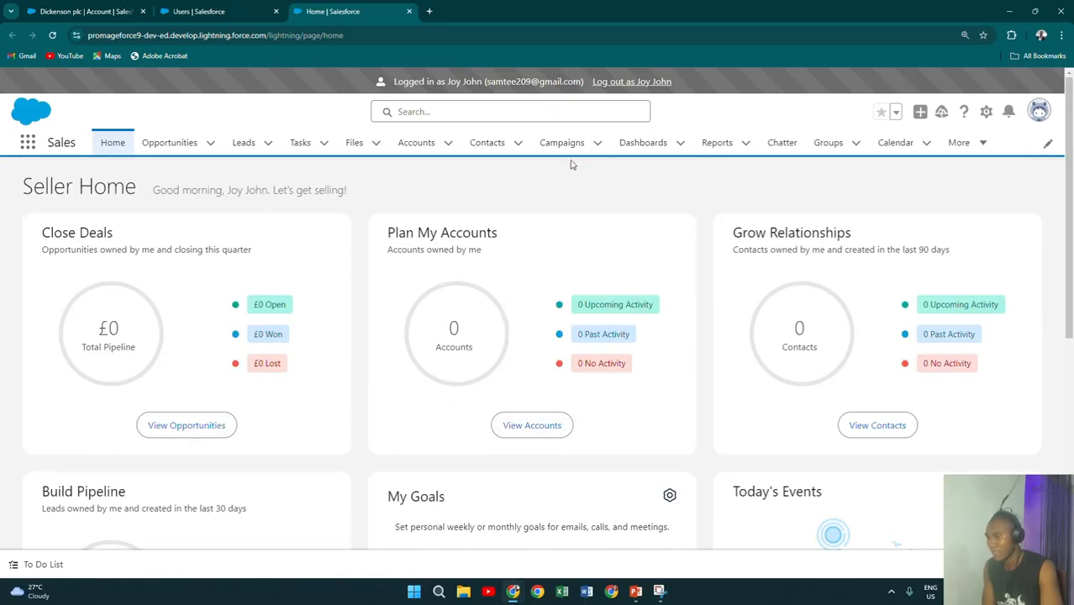
{"action": "left_click", "coordinate": [429, 145]}
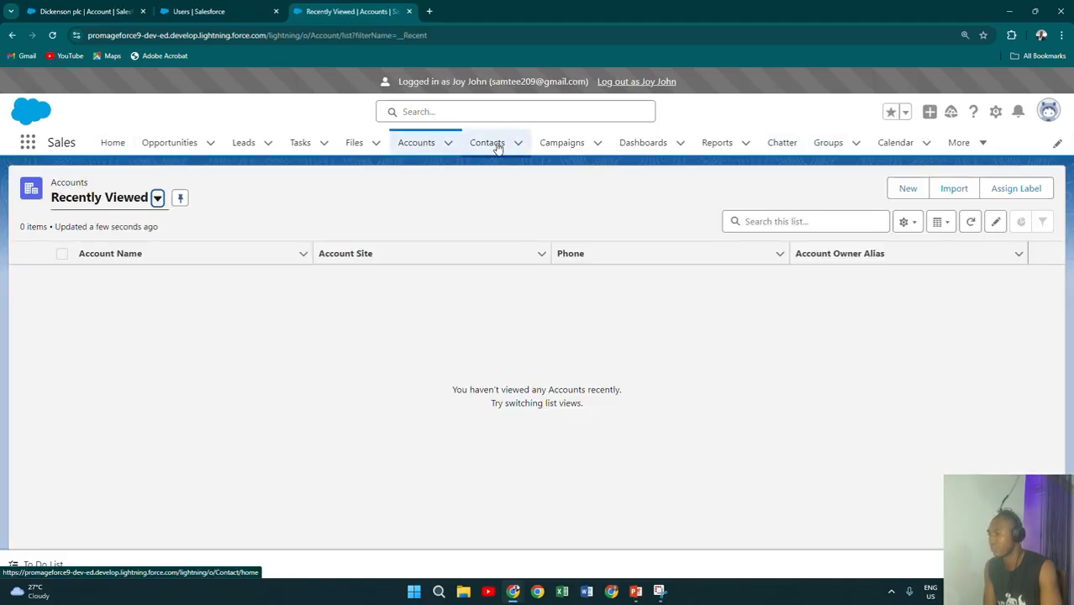
{"action": "left_click", "coordinate": [496, 144]}
{"action": "left_click", "coordinate": [559, 150]}
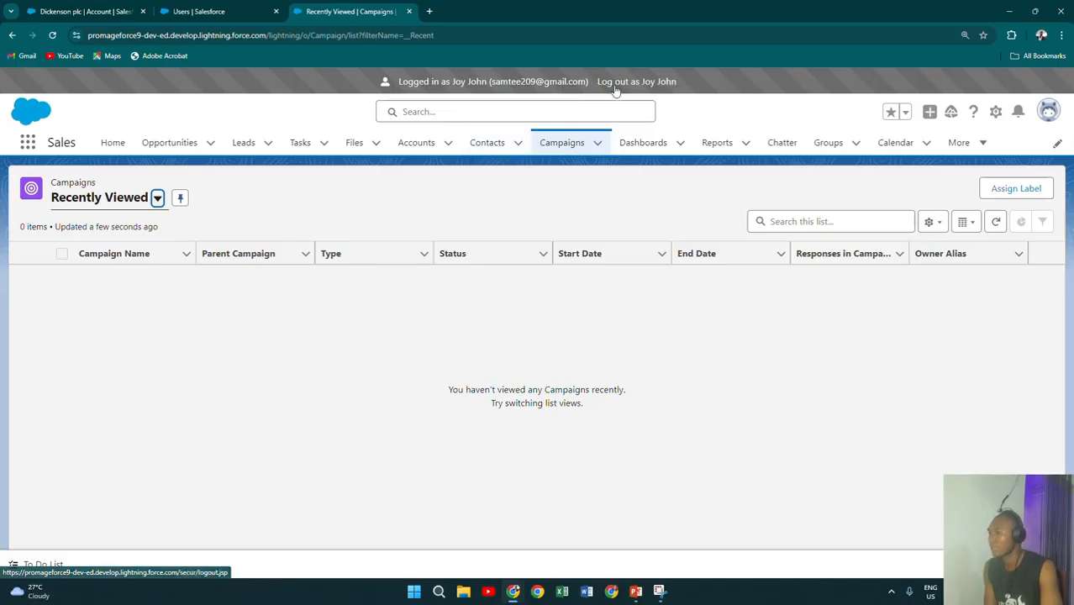
Log out of the impersonated user's session and log back in as the administrator with the saved credentials.
{"action": "left_click", "coordinate": [632, 83]}
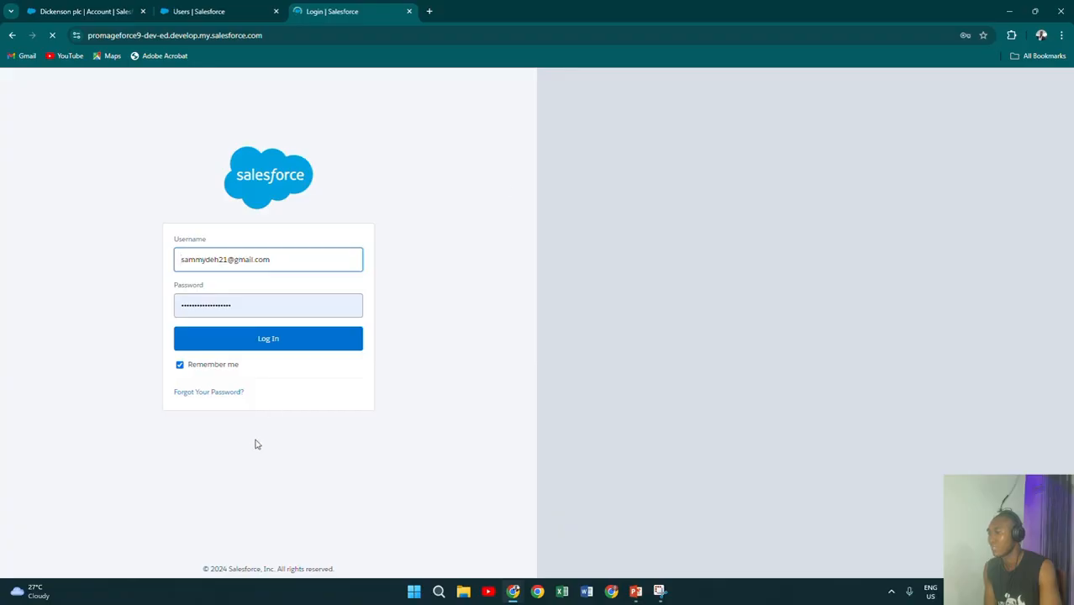
{"action": "left_click", "coordinate": [279, 347]}
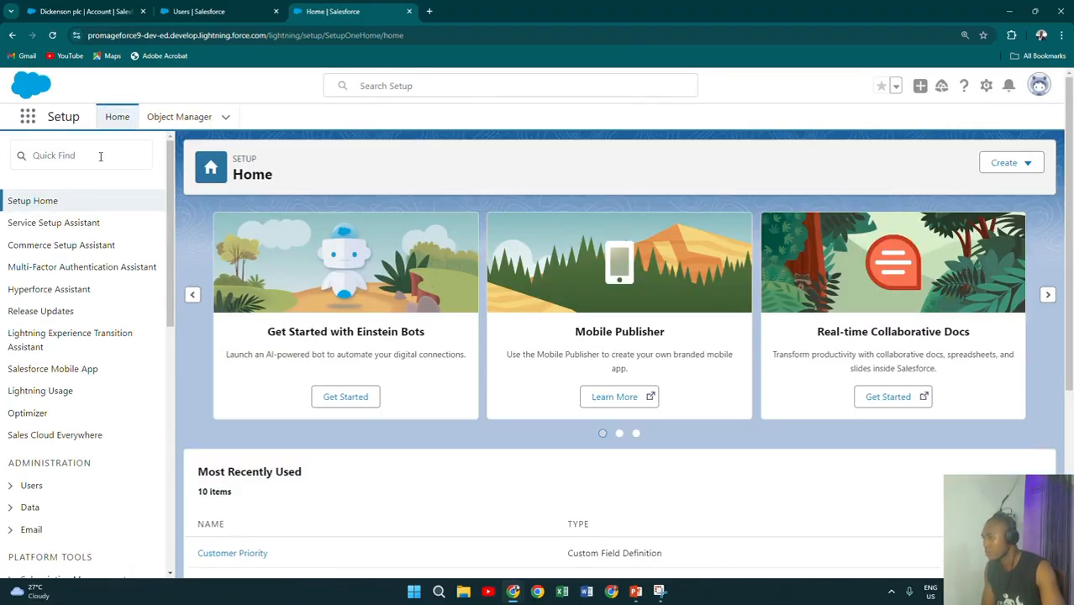
{"action": "left_click", "coordinate": [100, 156]}
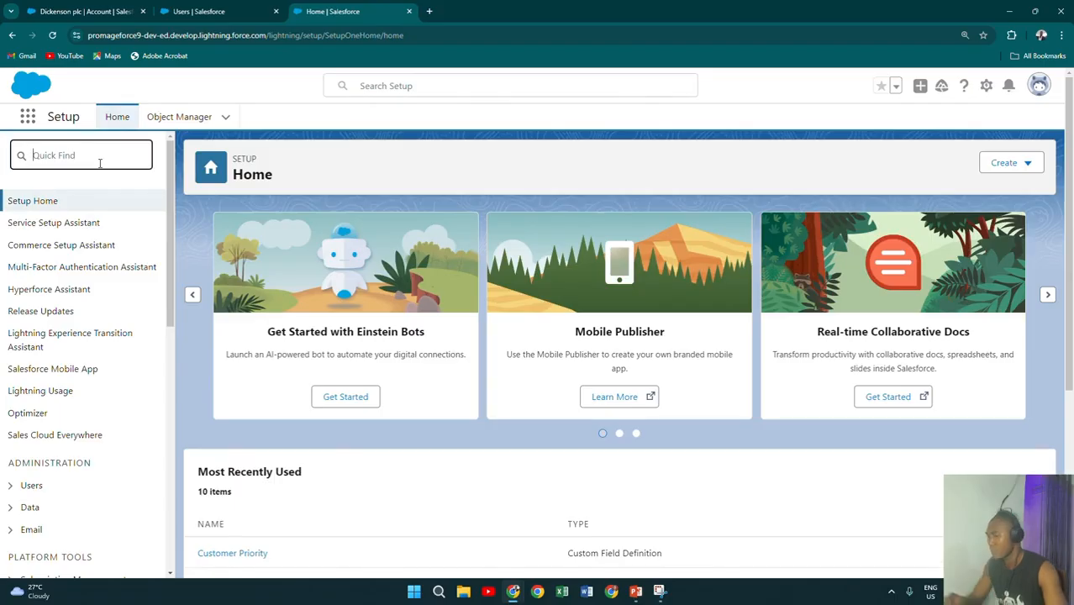
{"action": "type", "text": "pro"}
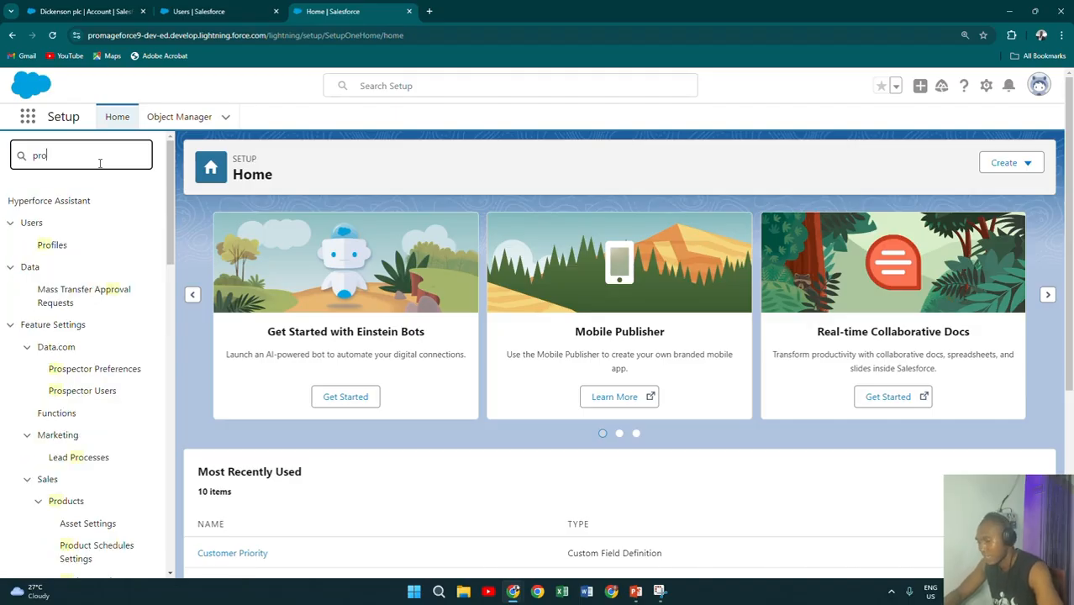
{"action": "type", "text": "file"}
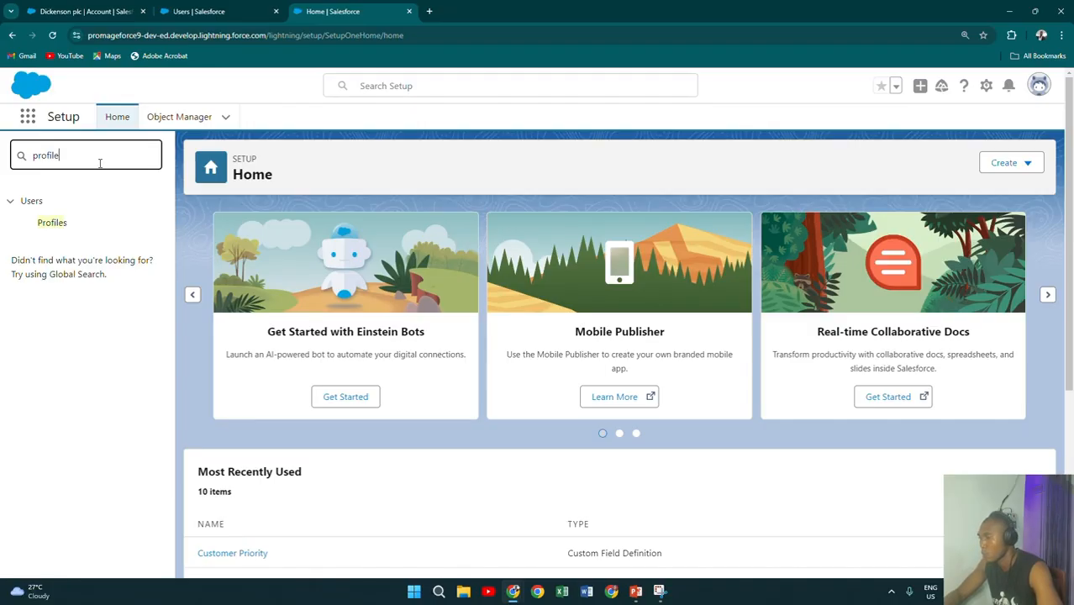
{"action": "key", "text": "BackSpace"}
{"action": "key", "text": "BackSpace"}
{"action": "key", "text": "BackSpace"}
{"action": "key", "text": "BackSpace"}
{"action": "key", "text": "BackSpace"}
{"action": "key", "text": "BackSpace"}
{"action": "key", "text": "BackSpace"}
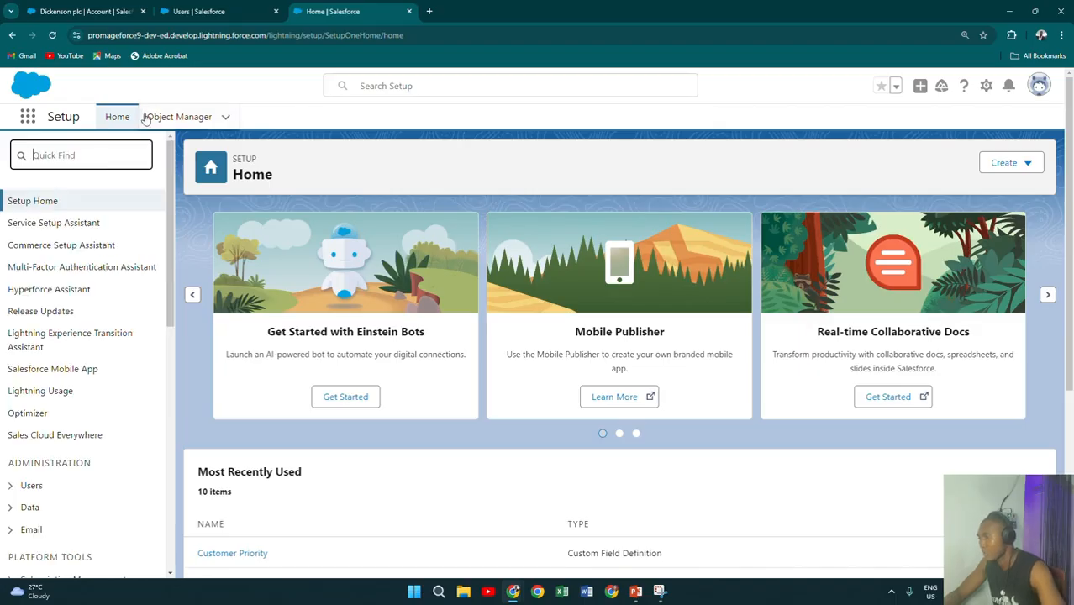
Open the Object Manager and start a new custom object.
{"action": "left_click", "coordinate": [225, 120]}
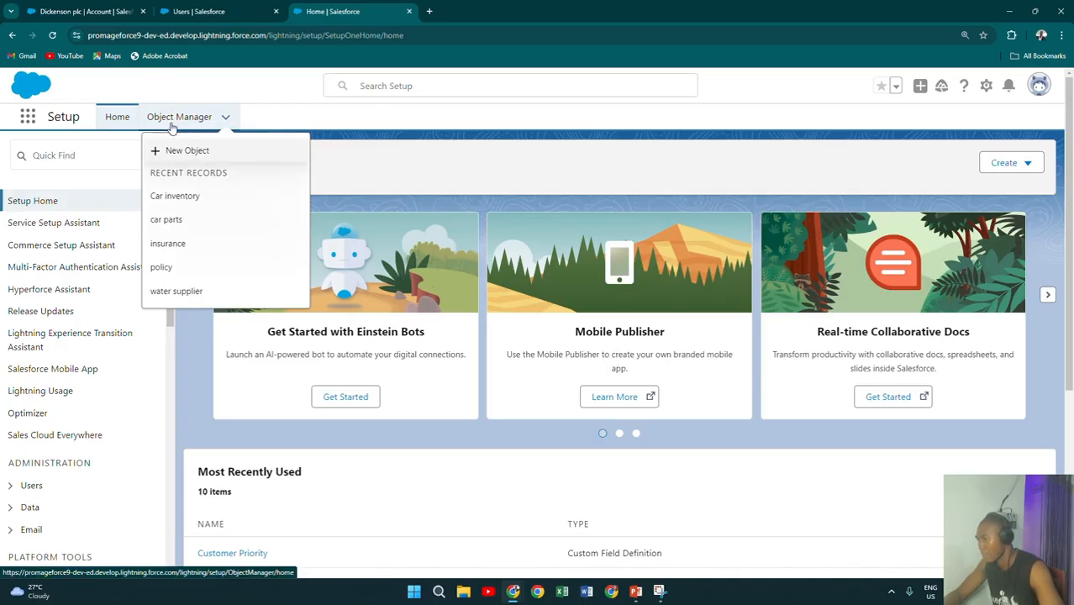
{"action": "left_click", "coordinate": [172, 122]}
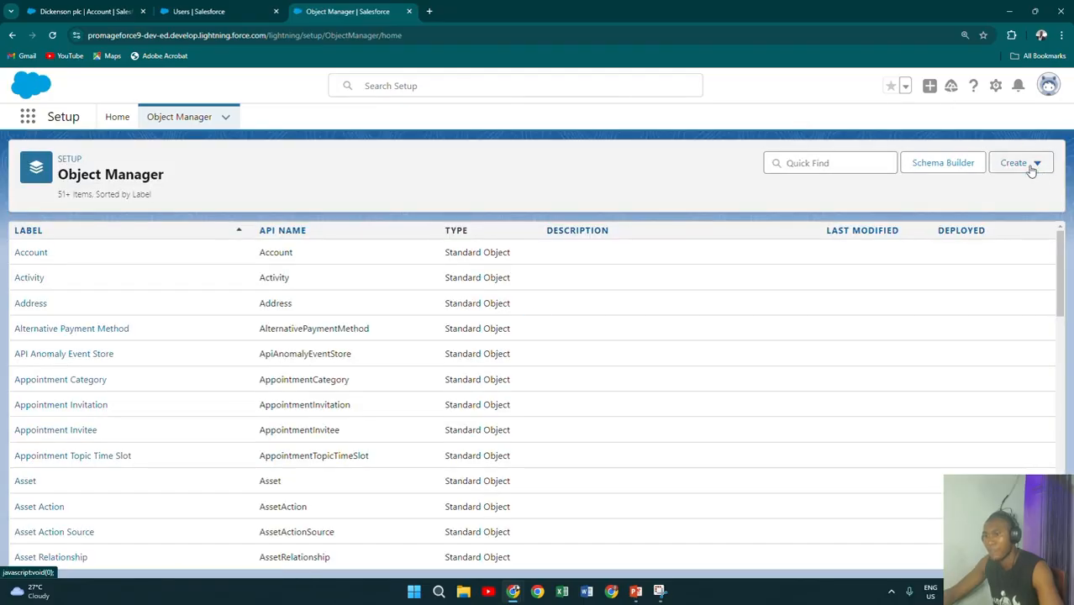
{"action": "left_click", "coordinate": [1031, 165]}
{"action": "left_click", "coordinate": [991, 205]}
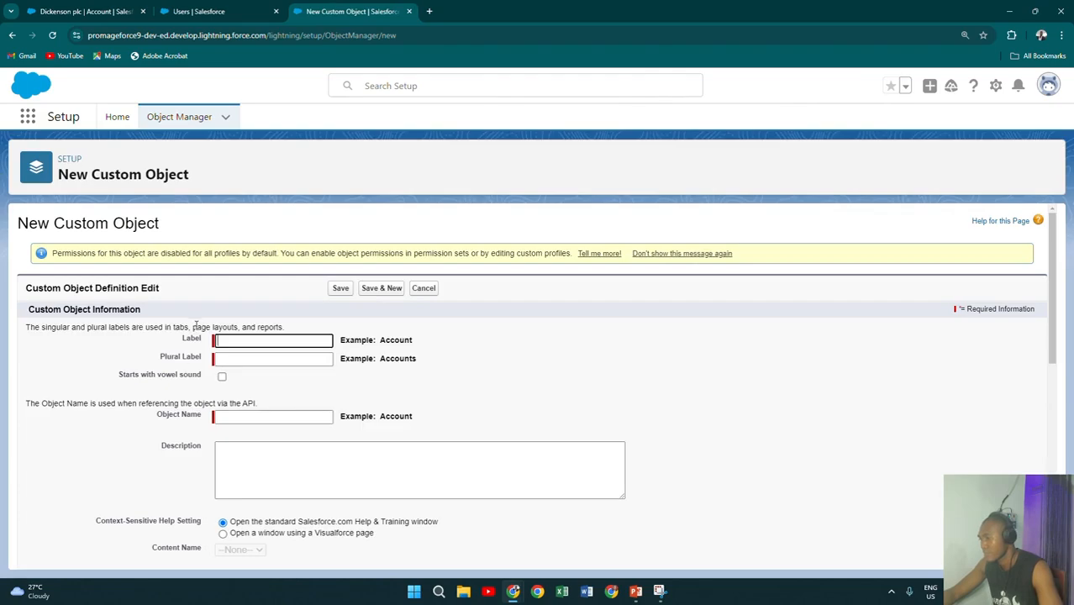
Open the Car inventory object in Object Manager and show its fields and relationships.
{"action": "left_click", "coordinate": [225, 117]}
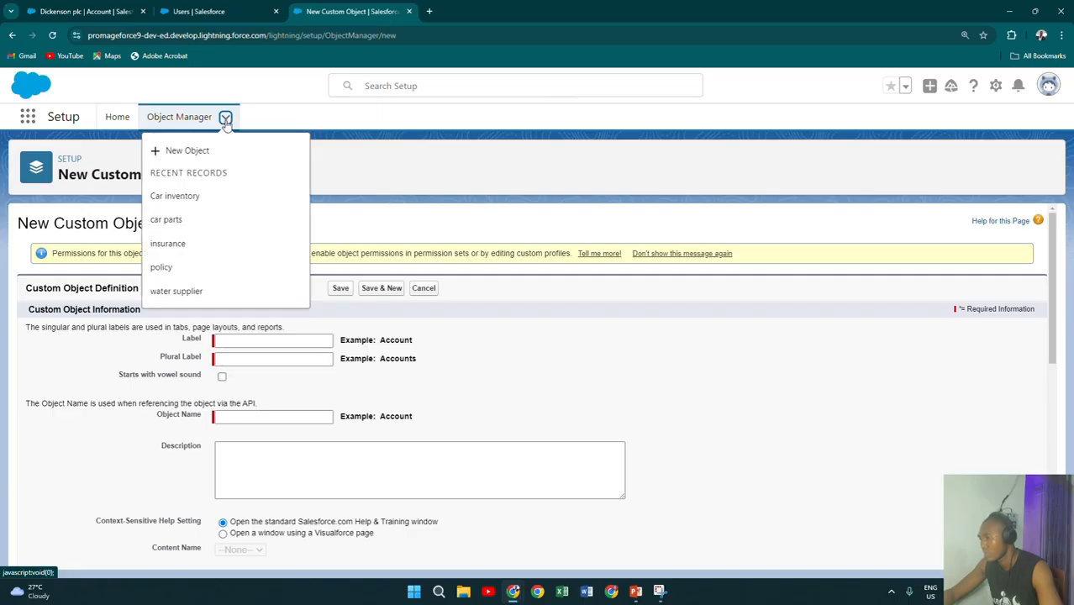
{"action": "left_click", "coordinate": [217, 200]}
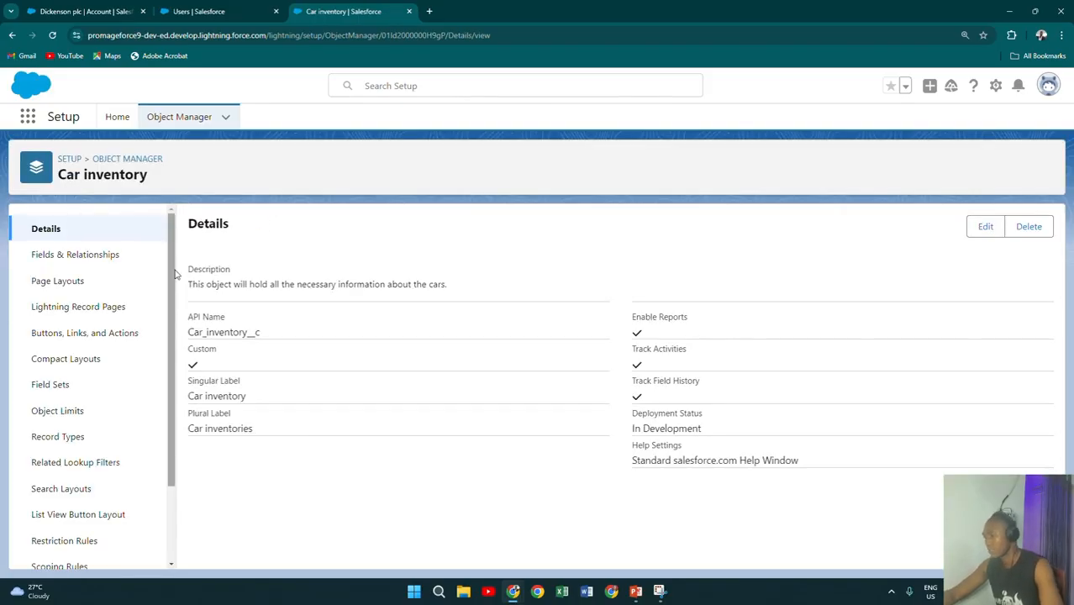
{"action": "left_click", "coordinate": [120, 256]}
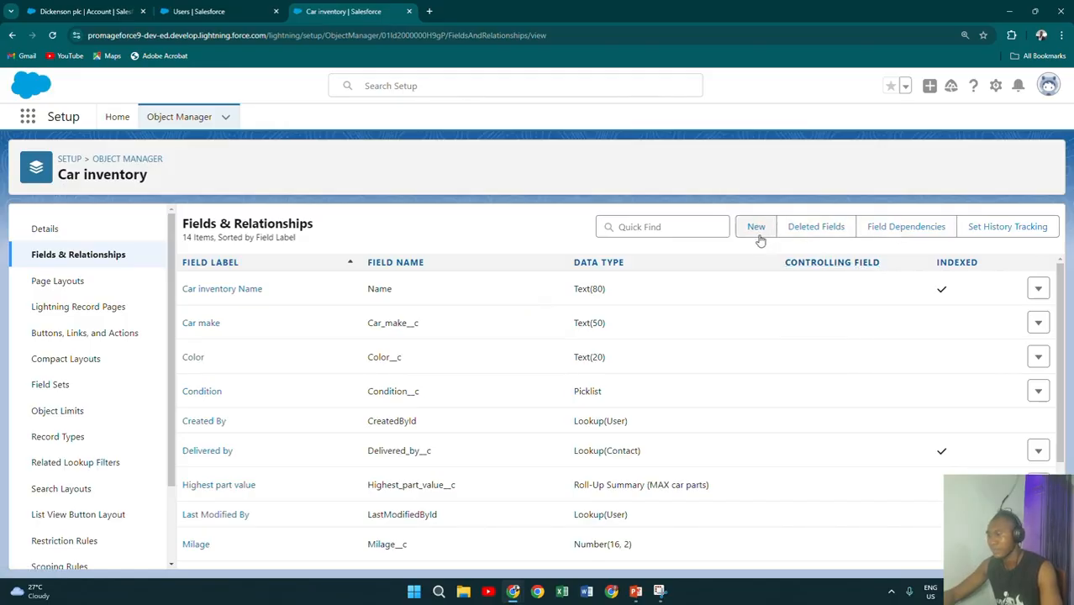
Start a new custom field on Car inventory with the Text data type and continue to its details.
{"action": "left_click", "coordinate": [759, 236]}
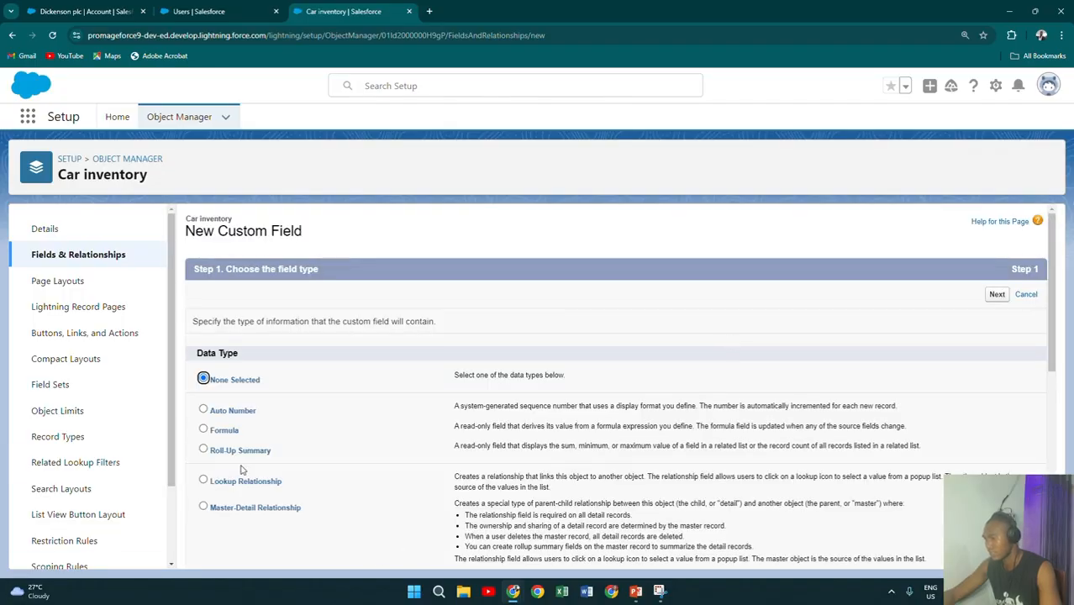
{"action": "scroll", "coordinate": [242, 470], "scroll_direction": "down", "scroll_amount": 2}
{"action": "scroll", "coordinate": [242, 471], "scroll_direction": "down", "scroll_amount": 4}
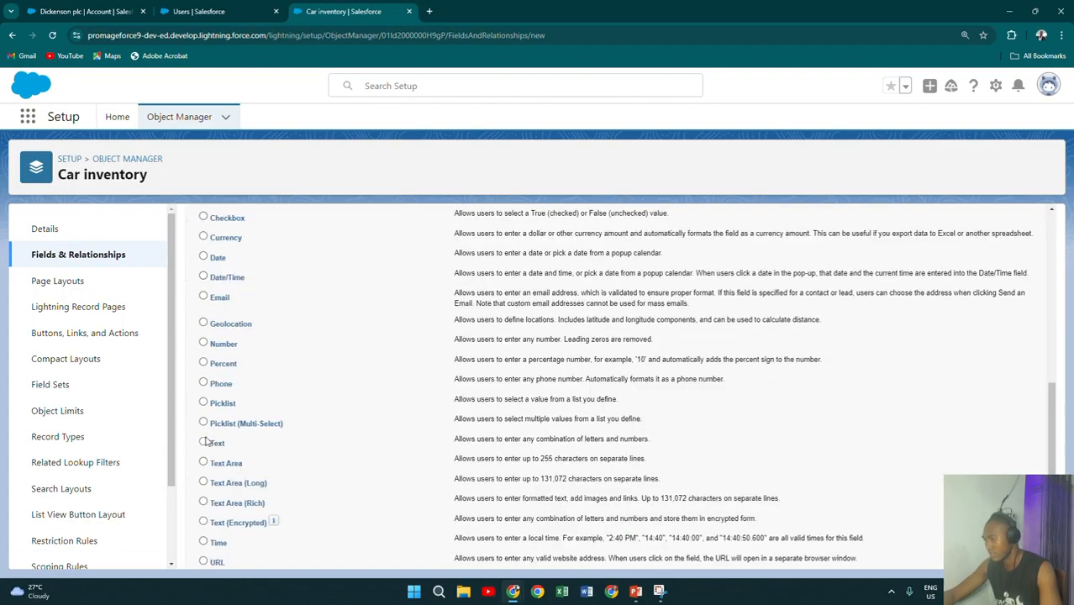
{"action": "left_click", "coordinate": [204, 442]}
{"action": "scroll", "coordinate": [206, 442], "scroll_direction": "down", "scroll_amount": 1}
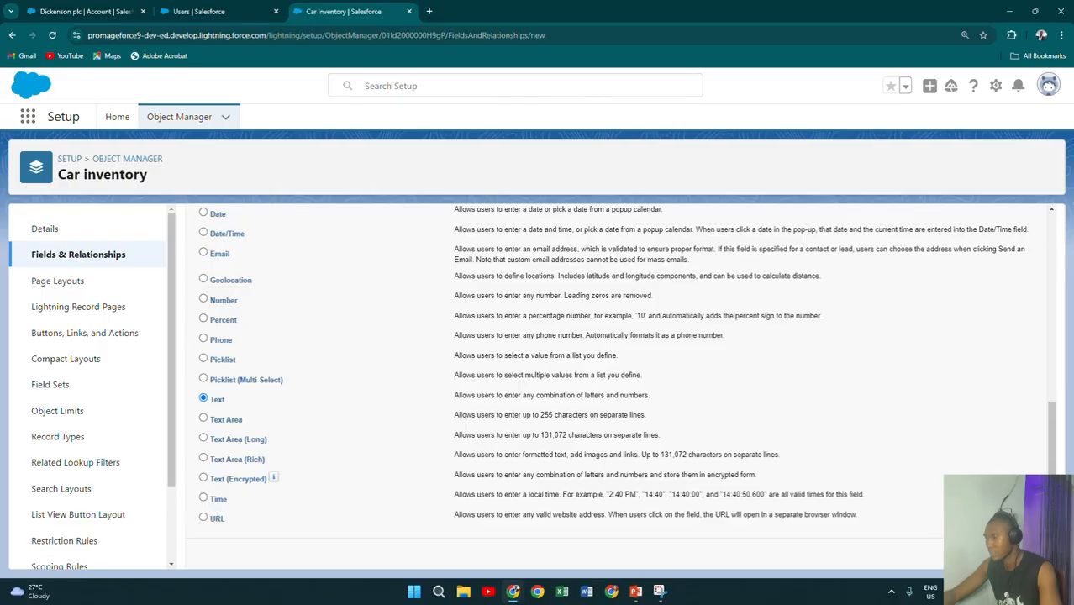
{"action": "left_click", "coordinate": [997, 554]}
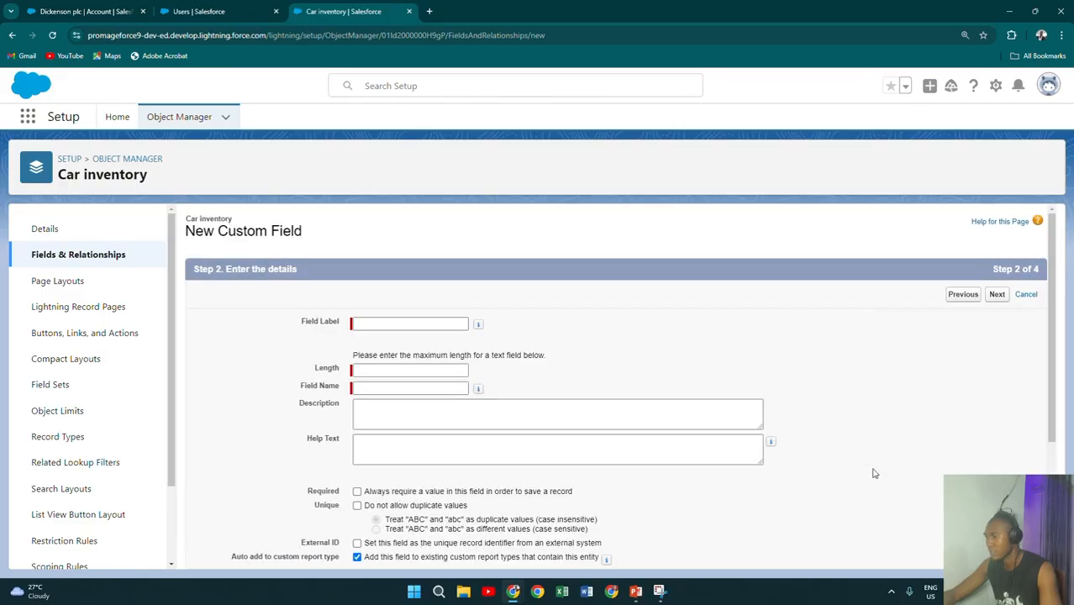
Label the new field "Test field" and set its maximum length to 20.
{"action": "left_click", "coordinate": [391, 325]}
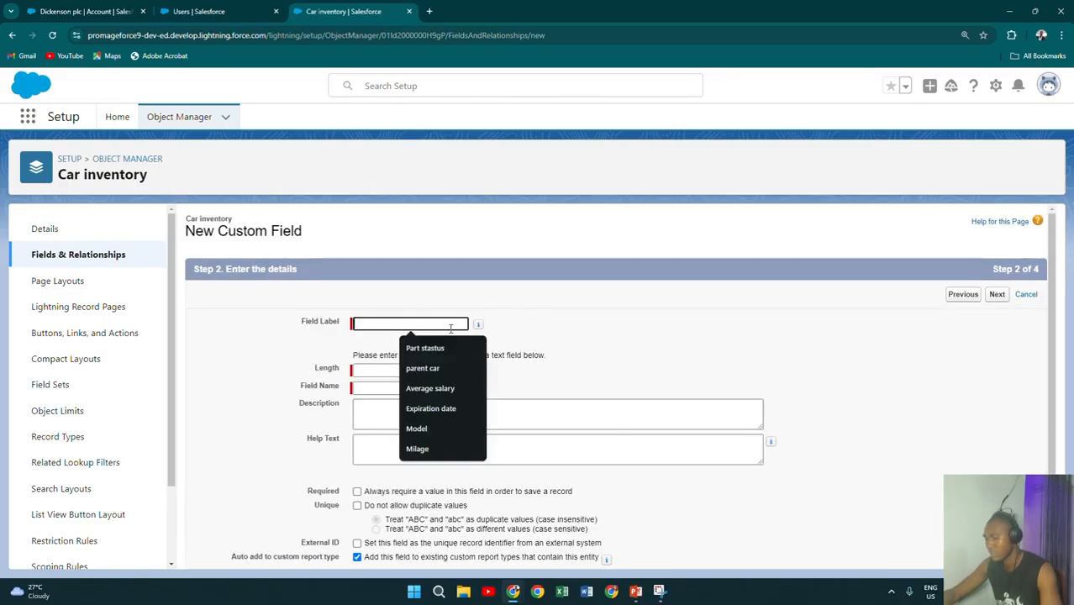
{"action": "type", "text": "TE"}
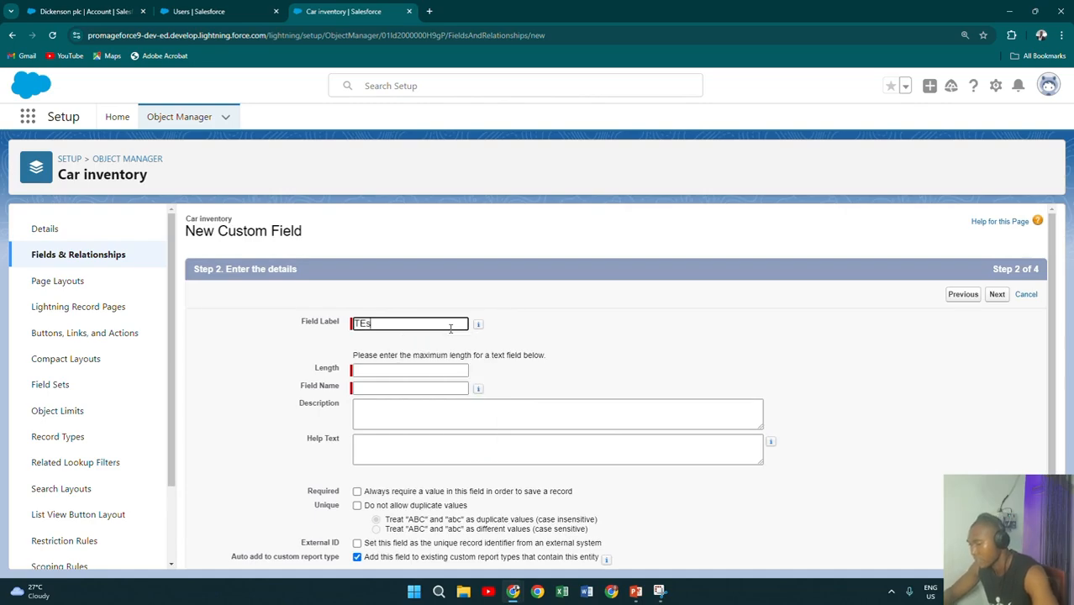
{"action": "type", "text": "s"}
{"action": "key", "text": "BackSpace"}
{"action": "key", "text": "BackSpace"}
{"action": "key", "text": "BackSpace"}
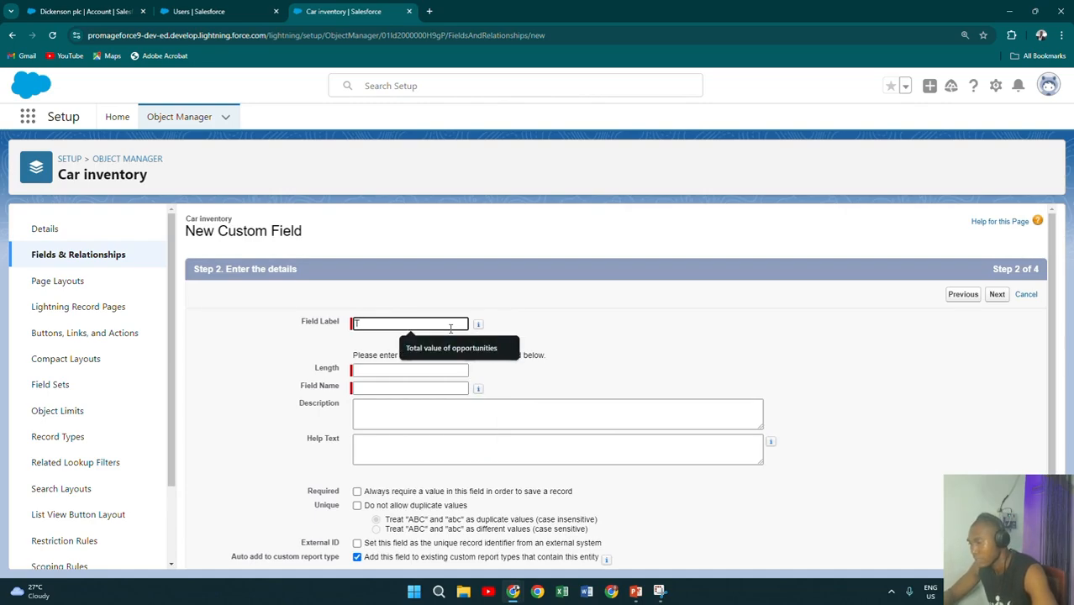
{"action": "type", "text": "Test"}
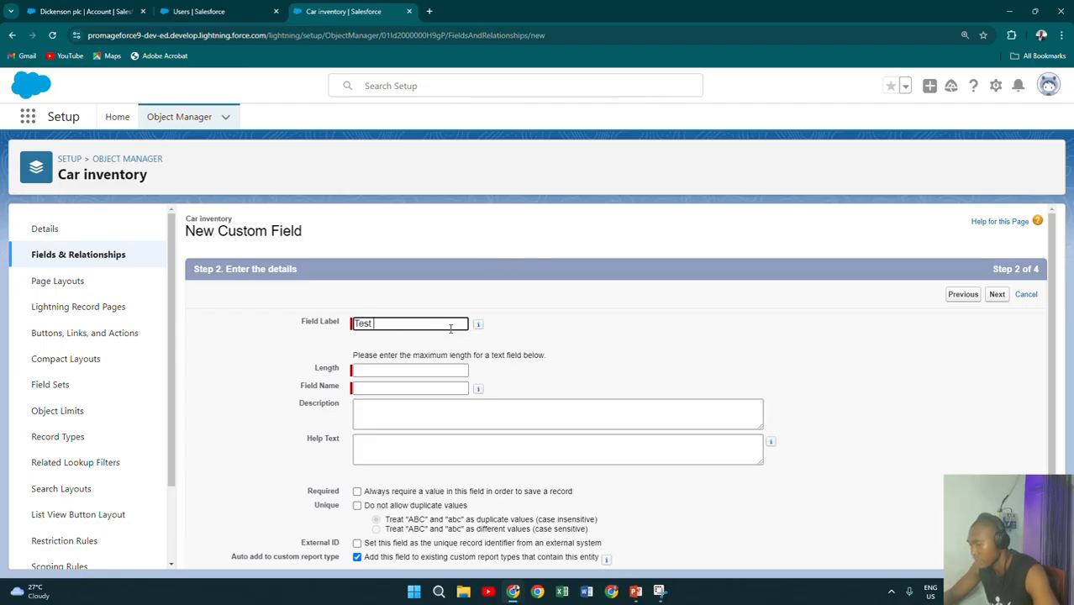
{"action": "type", "text": " fiel"}
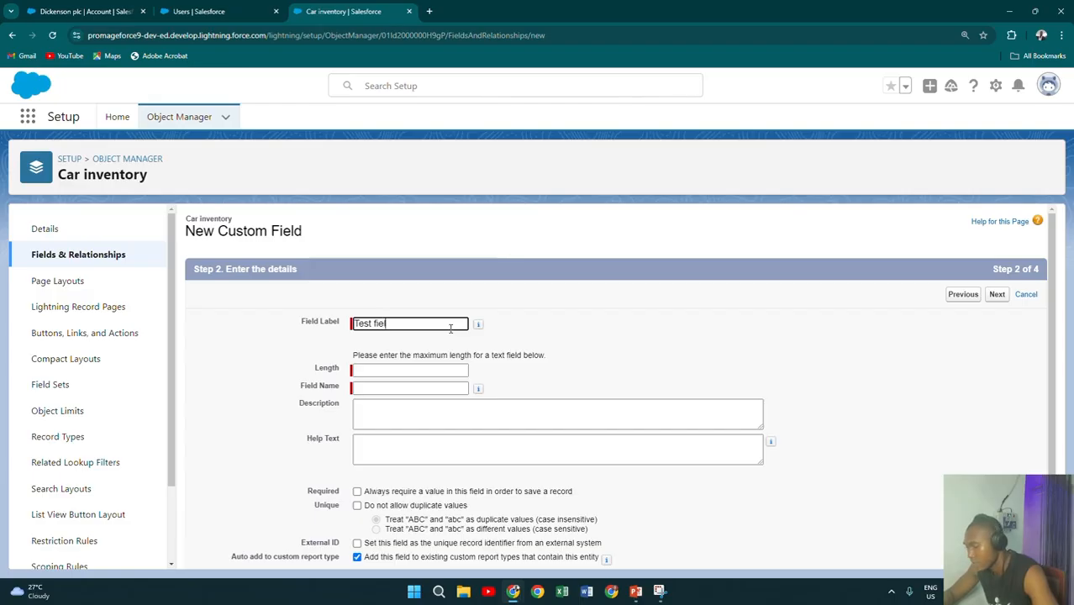
{"action": "type", "text": "d"}
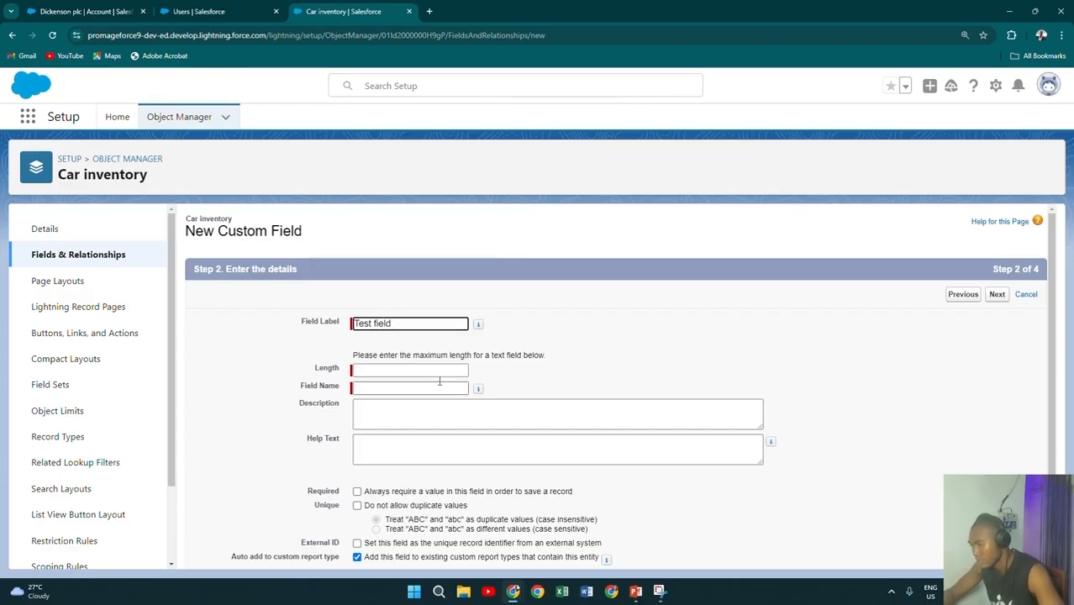
{"action": "left_click", "coordinate": [433, 370]}
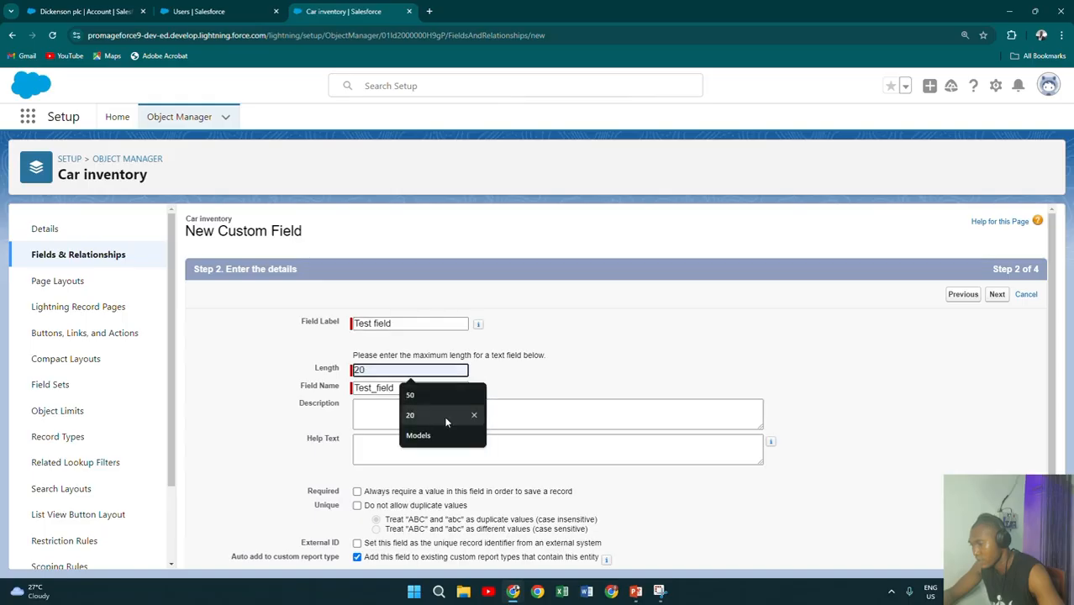
{"action": "left_click", "coordinate": [425, 415]}
Enter the description "This is just a test to explain profile" and continue to the field-level security settings.
{"action": "left_click", "coordinate": [423, 409]}
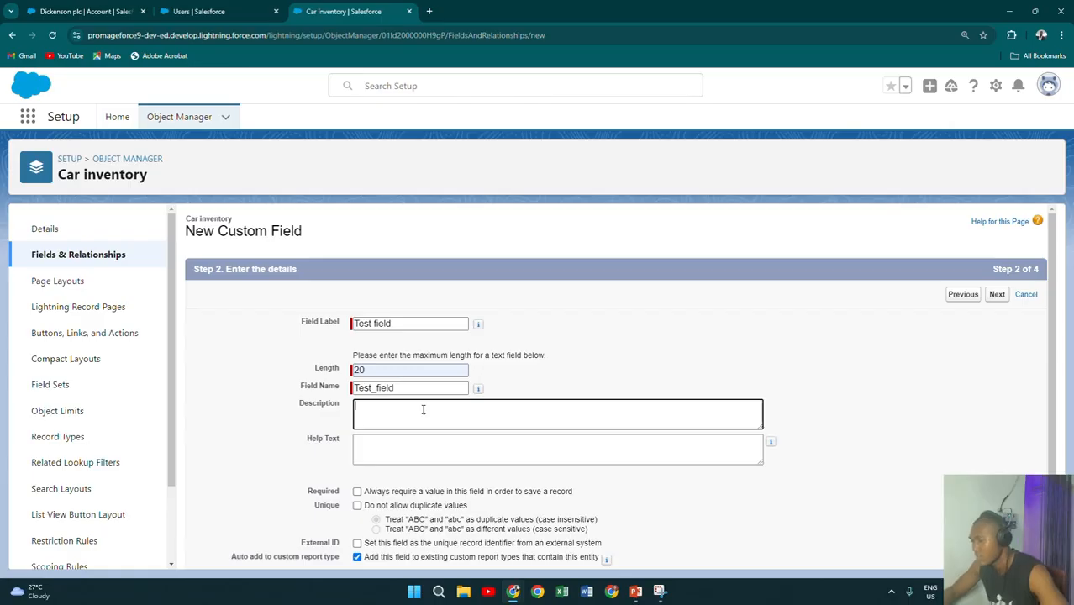
{"action": "type", "text": "This "}
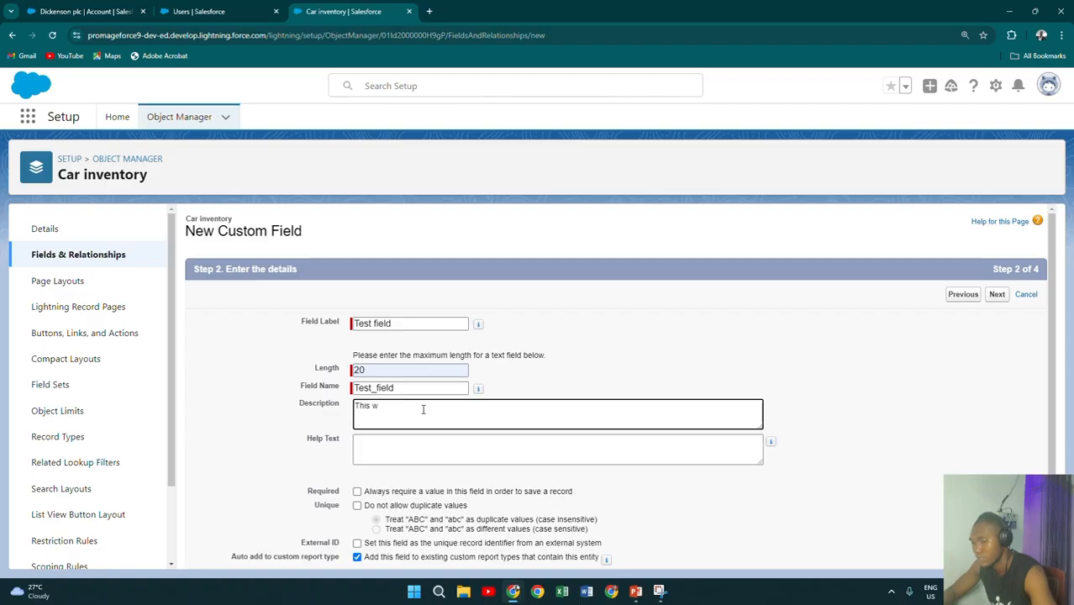
{"action": "type", "text": "is"}
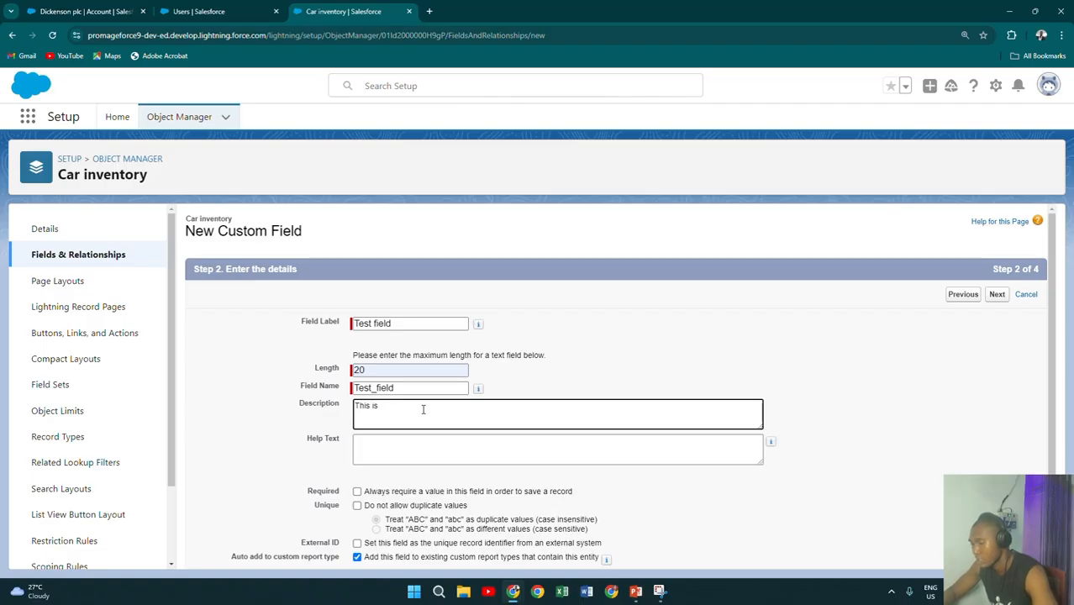
{"action": "type", "text": " just a test"}
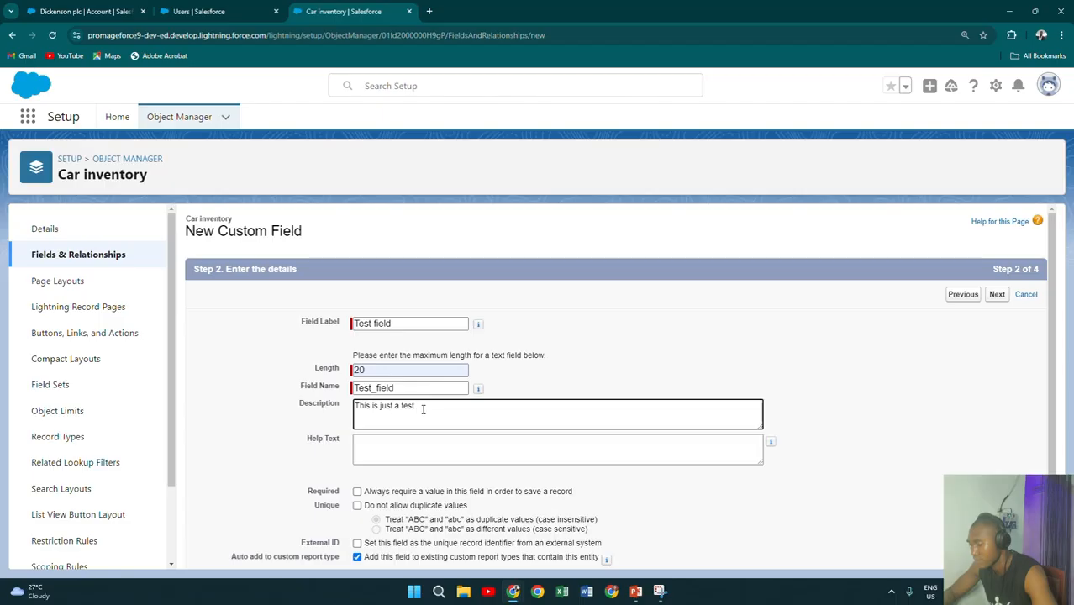
{"action": "type", "text": " to"}
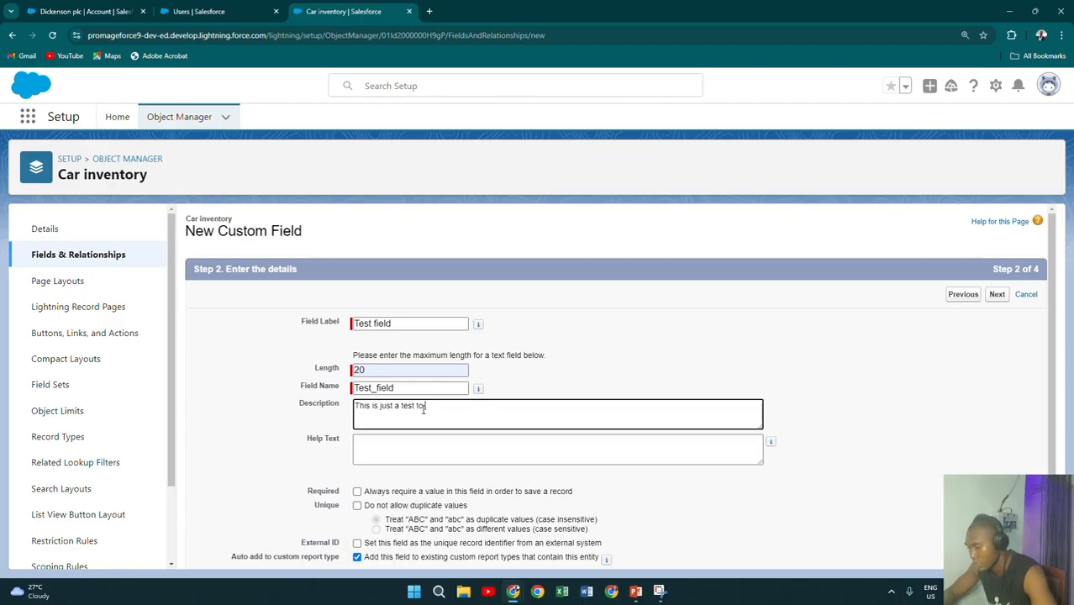
{"action": "type", "text": " expli"}
{"action": "key", "text": "BackSpace"}
{"action": "type", "text": "a"}
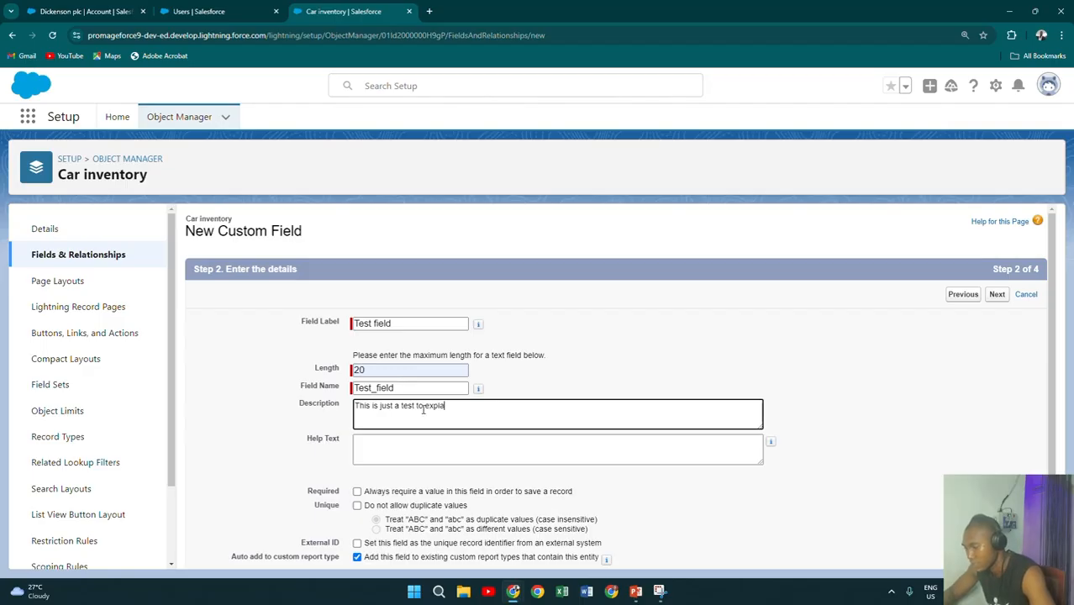
{"action": "type", "text": "in pr"}
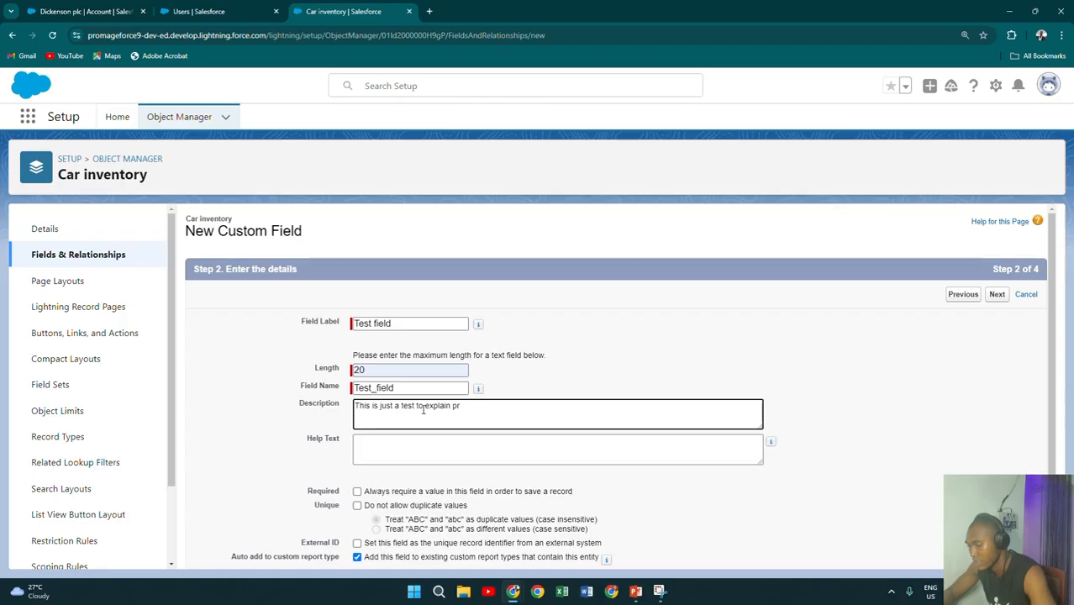
{"action": "type", "text": "ofile"}
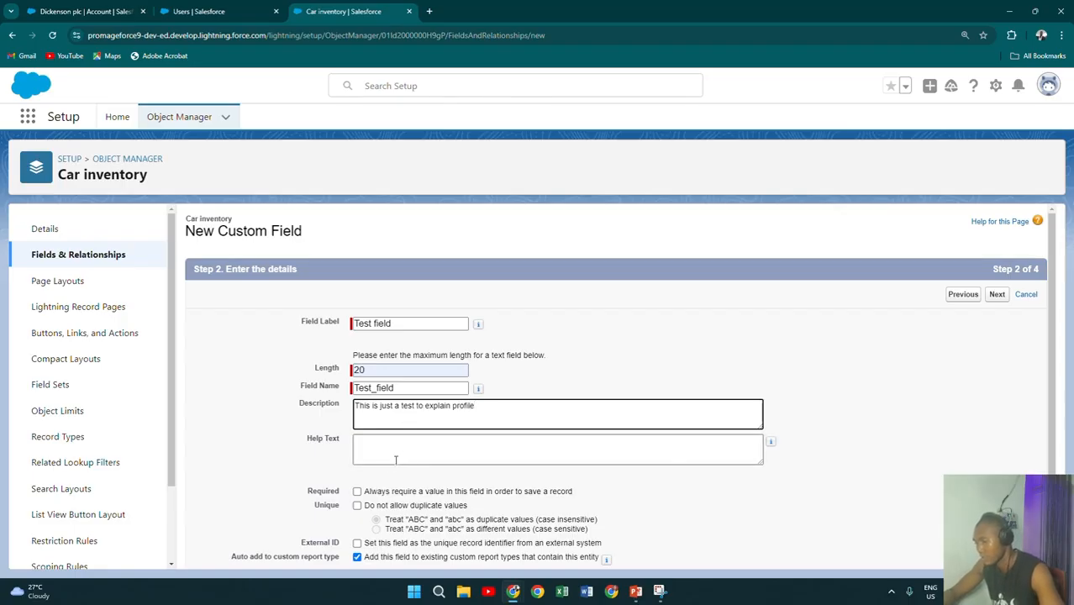
{"action": "left_click", "coordinate": [429, 454]}
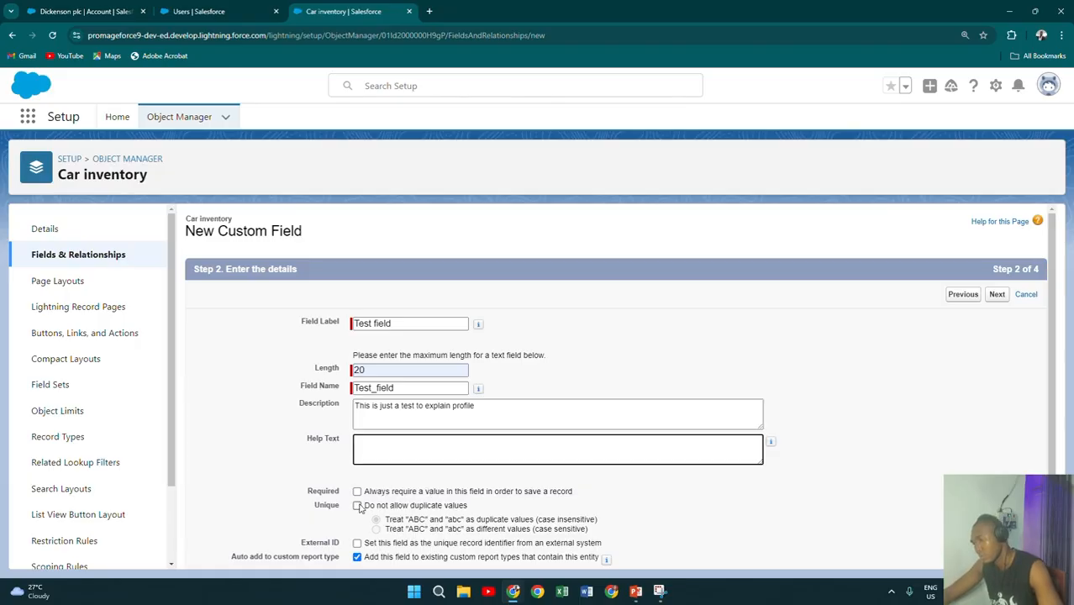
{"action": "scroll", "coordinate": [358, 509], "scroll_direction": "down", "scroll_amount": 1}
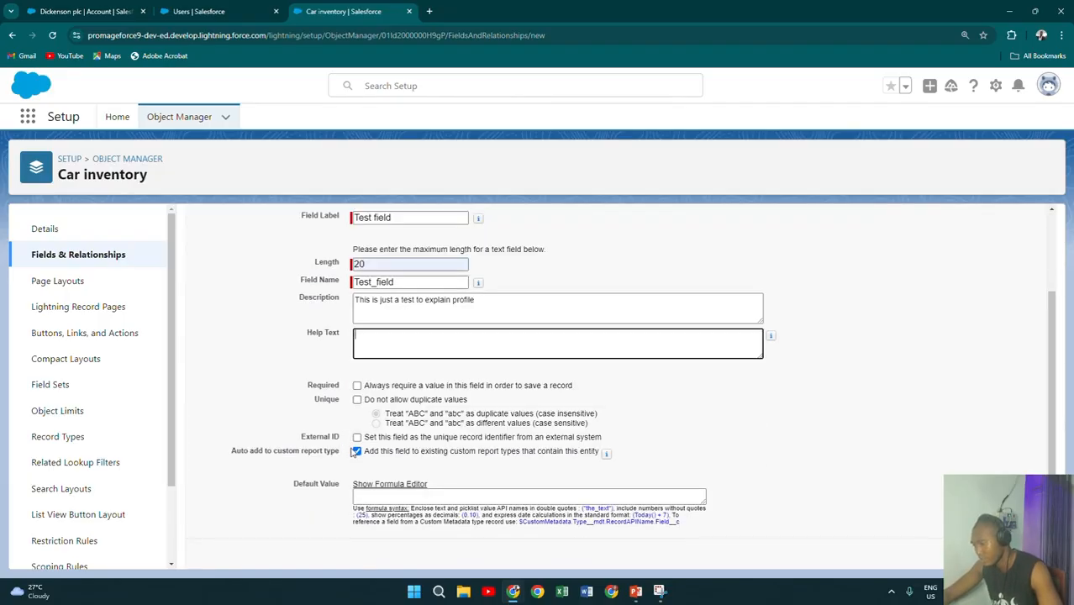
{"action": "left_click", "coordinate": [994, 552]}
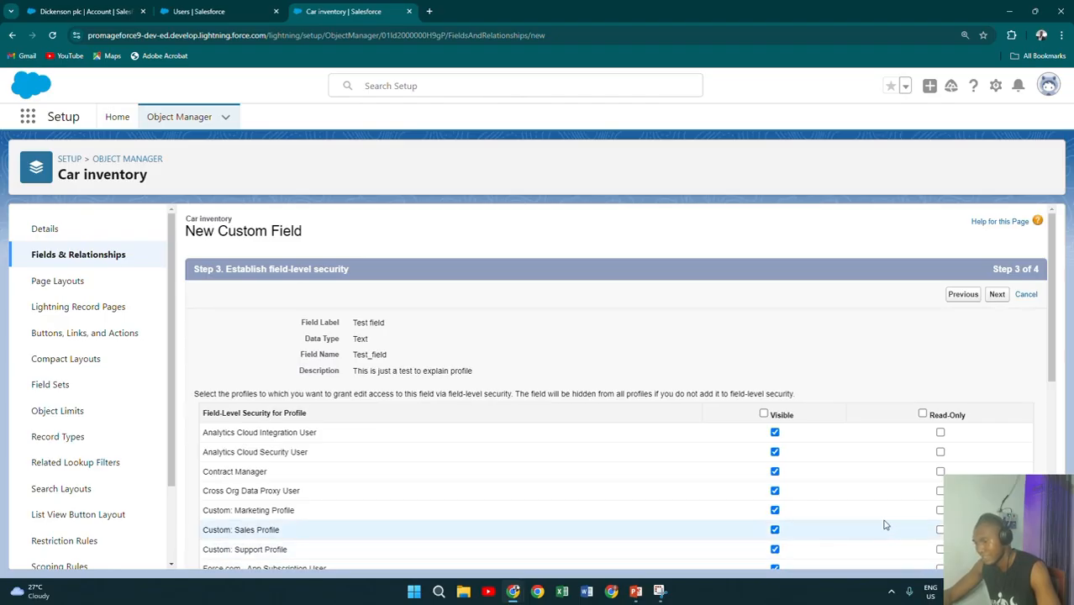
Examine which profiles have visible or read-only access to the new field in the field-level security list.
{"action": "scroll", "coordinate": [866, 505], "scroll_direction": "down", "scroll_amount": 1}
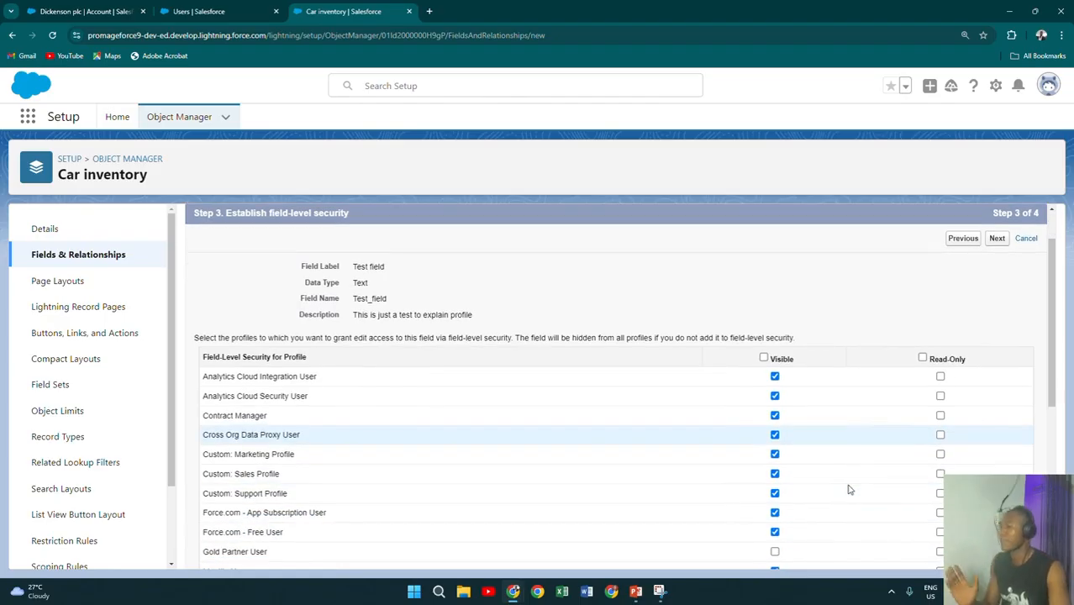
{"action": "scroll", "coordinate": [850, 479], "scroll_direction": "down", "scroll_amount": 3}
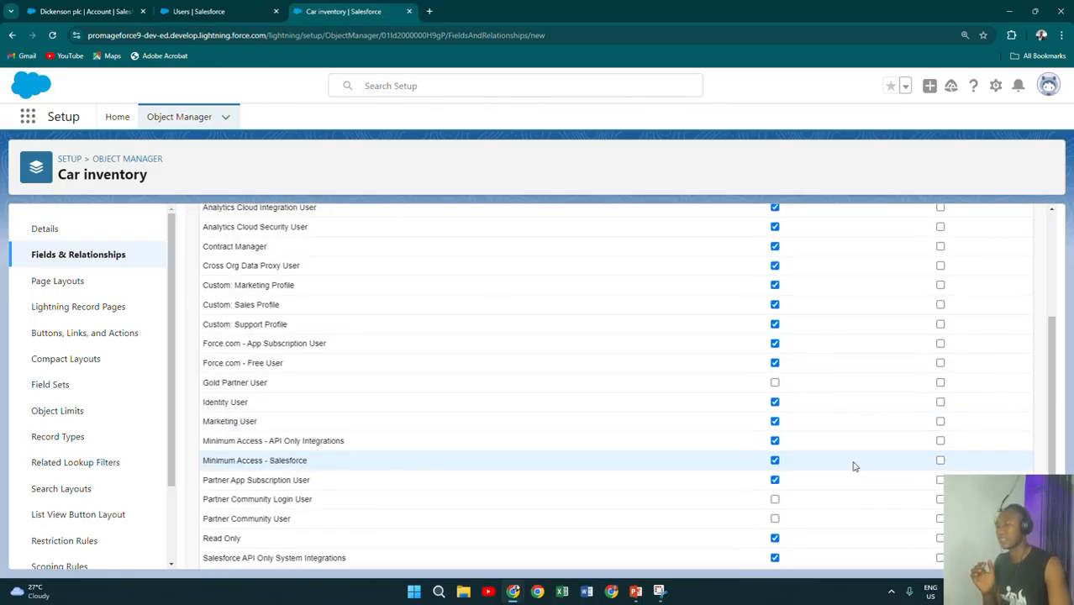
{"action": "scroll", "coordinate": [854, 466], "scroll_direction": "up", "scroll_amount": 4}
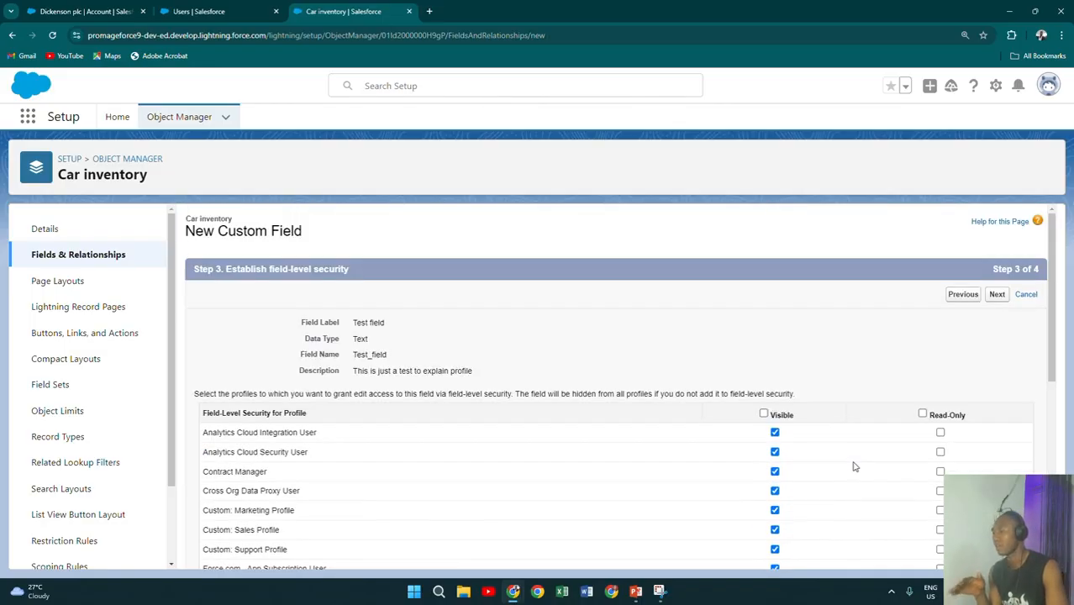
{"action": "scroll", "coordinate": [854, 465], "scroll_direction": "down", "scroll_amount": 7}
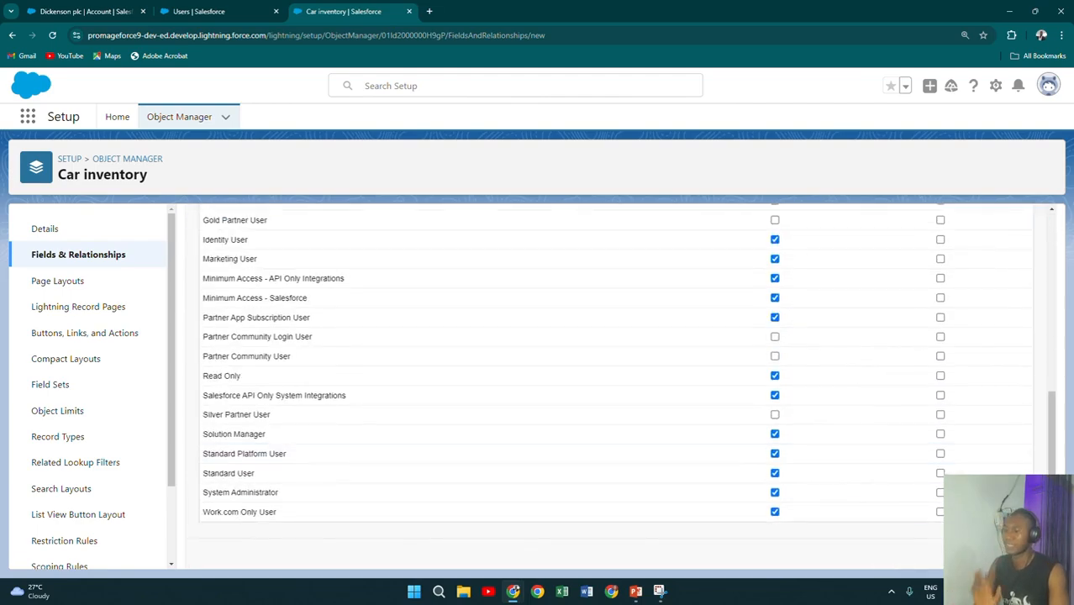
{"action": "scroll", "coordinate": [940, 520], "scroll_direction": "up", "scroll_amount": 7}
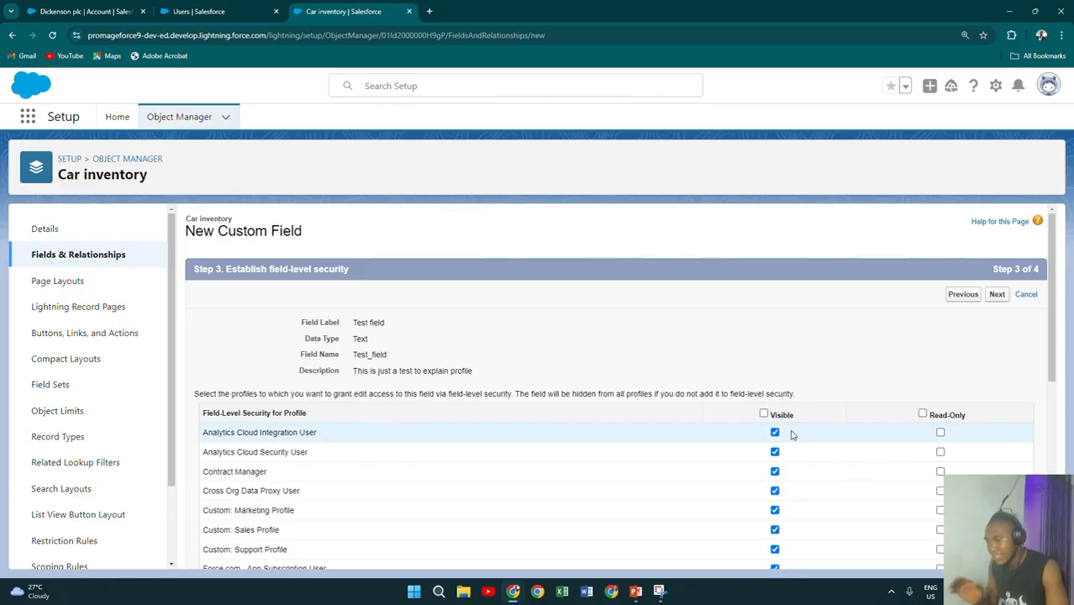
{"action": "scroll", "coordinate": [791, 434], "scroll_direction": "down", "scroll_amount": 4}
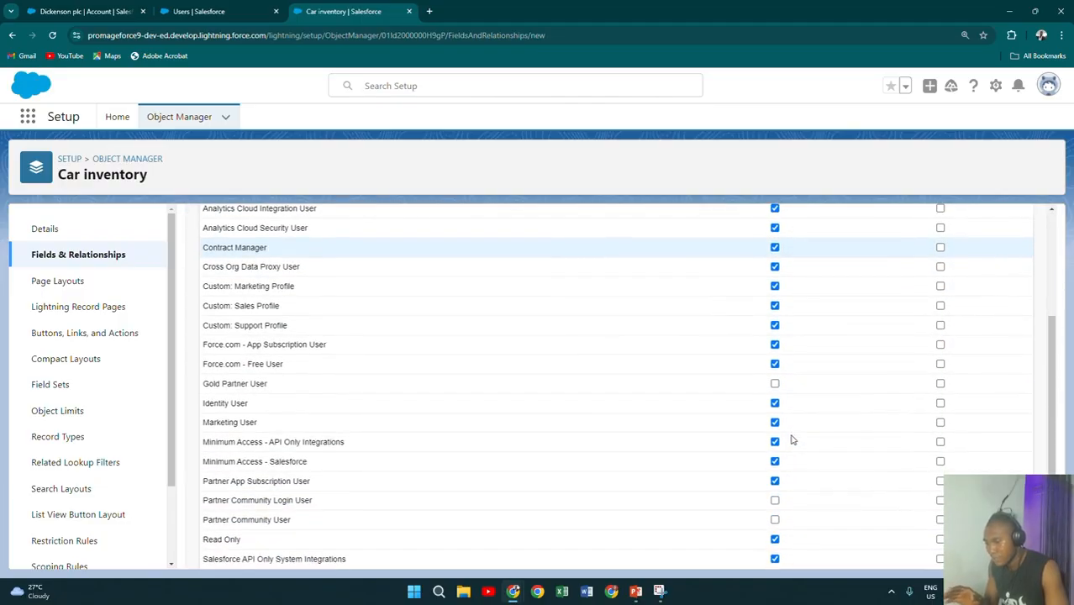
{"action": "scroll", "coordinate": [791, 439], "scroll_direction": "down", "scroll_amount": 3}
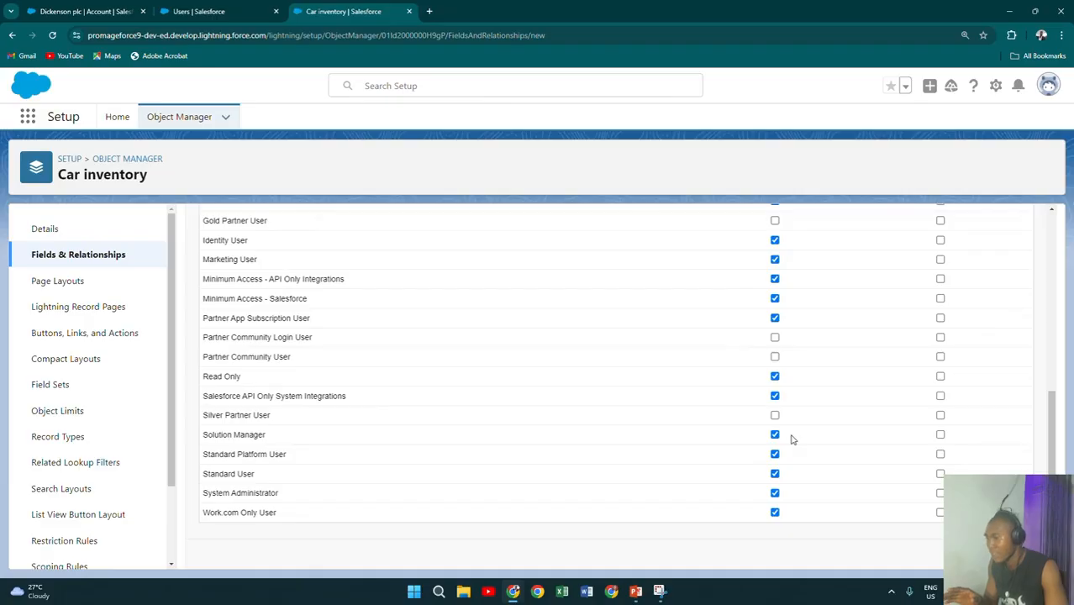
{"action": "scroll", "coordinate": [791, 440], "scroll_direction": "up", "scroll_amount": 7}
{"action": "scroll", "coordinate": [791, 440], "scroll_direction": "down", "scroll_amount": 3}
{"action": "scroll", "coordinate": [791, 437], "scroll_direction": "up", "scroll_amount": 2}
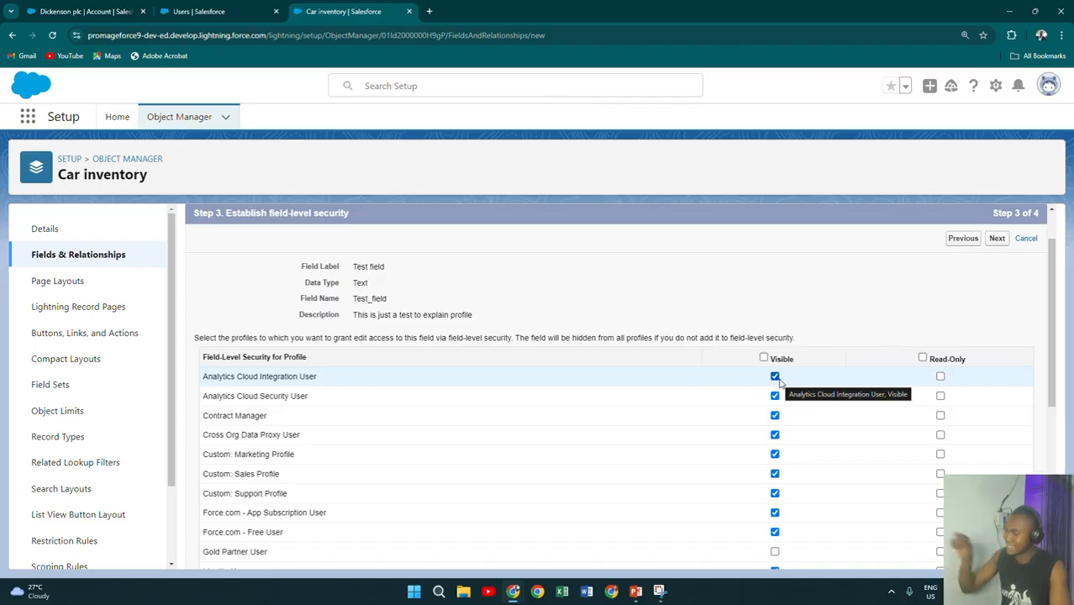
Try read-only access for the Analytics Cloud Integration User profile, and remove the field's visibility for that profile.
{"action": "left_click", "coordinate": [940, 376]}
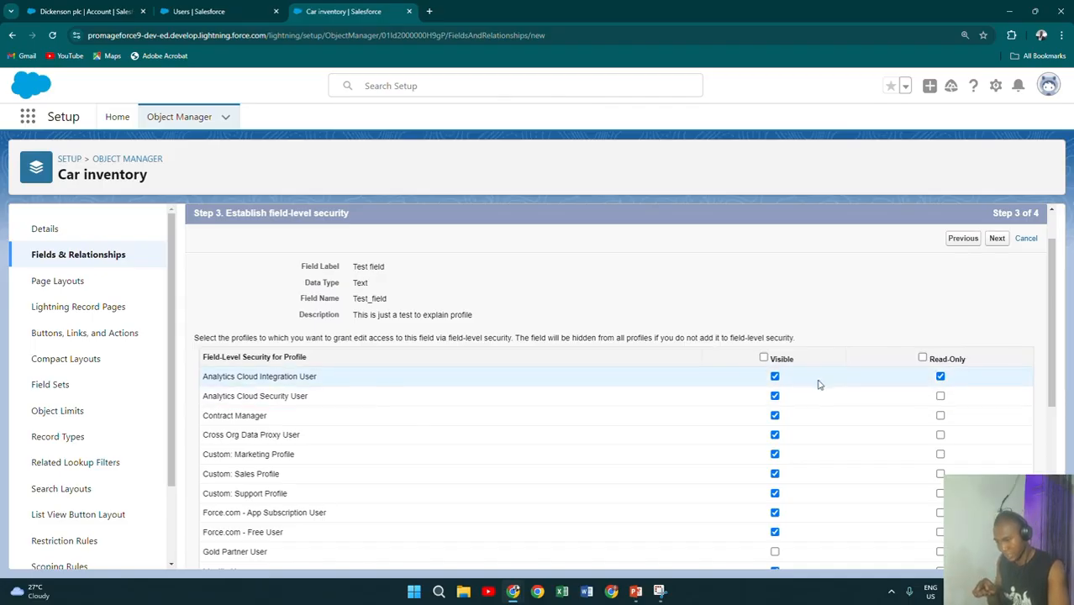
{"action": "left_click", "coordinate": [775, 377]}
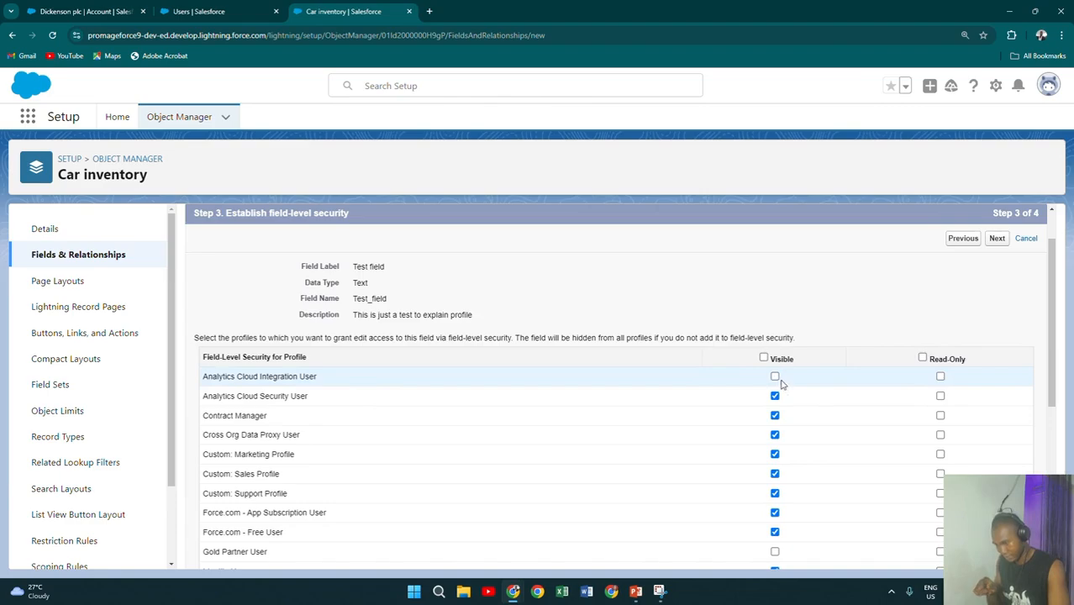
Try read-only access for the Analytics Cloud Integration User profile and for all profiles, leaving the field visible to every profile without read-only.
{"action": "left_click", "coordinate": [941, 378]}
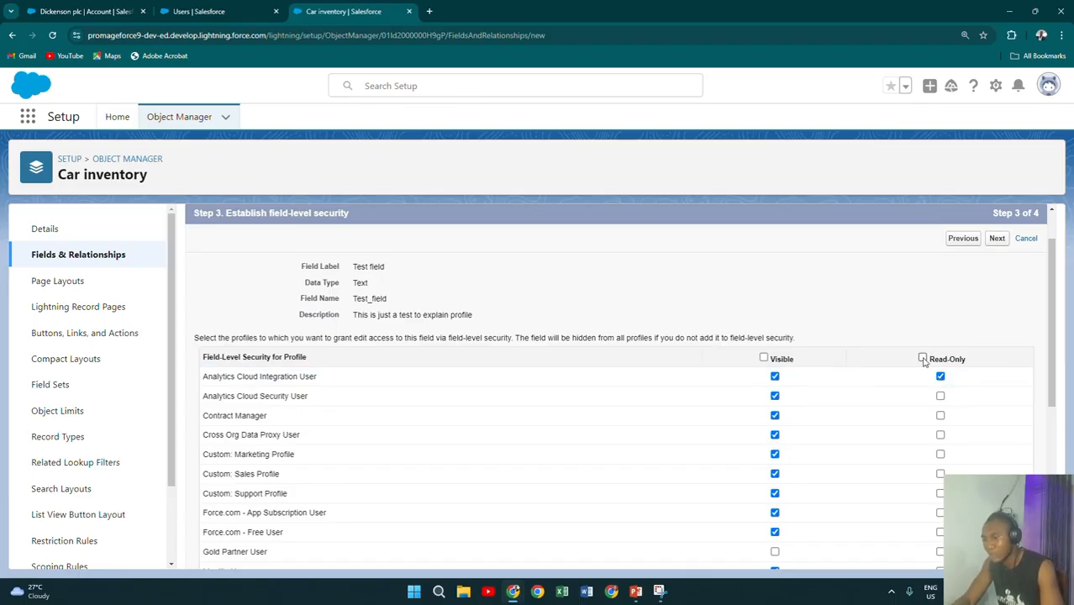
{"action": "left_click", "coordinate": [923, 357]}
{"action": "left_click", "coordinate": [923, 358]}
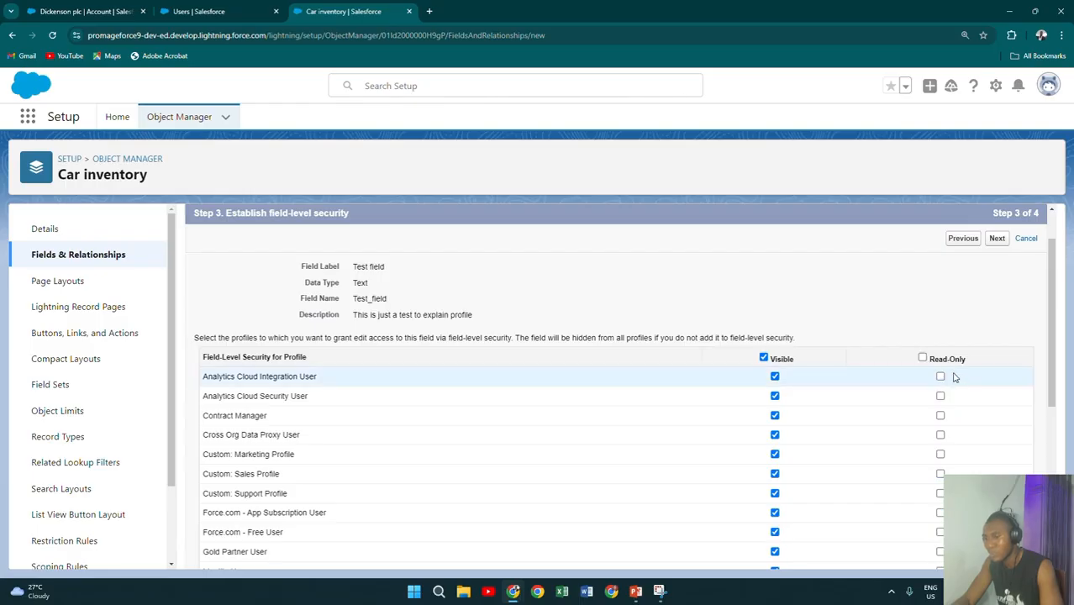
{"action": "left_click", "coordinate": [940, 377]}
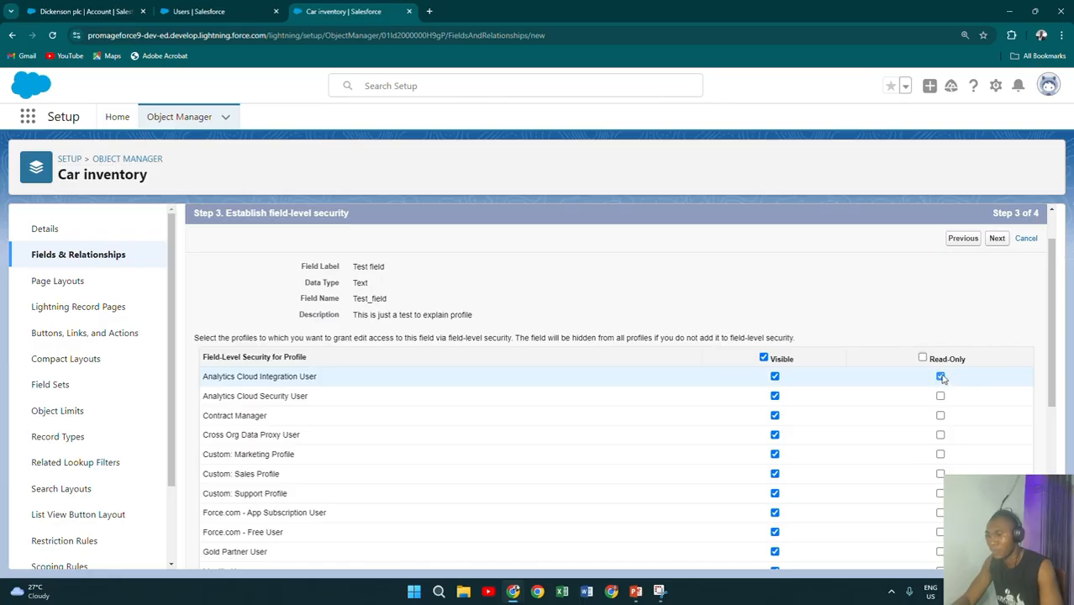
{"action": "left_click", "coordinate": [940, 376]}
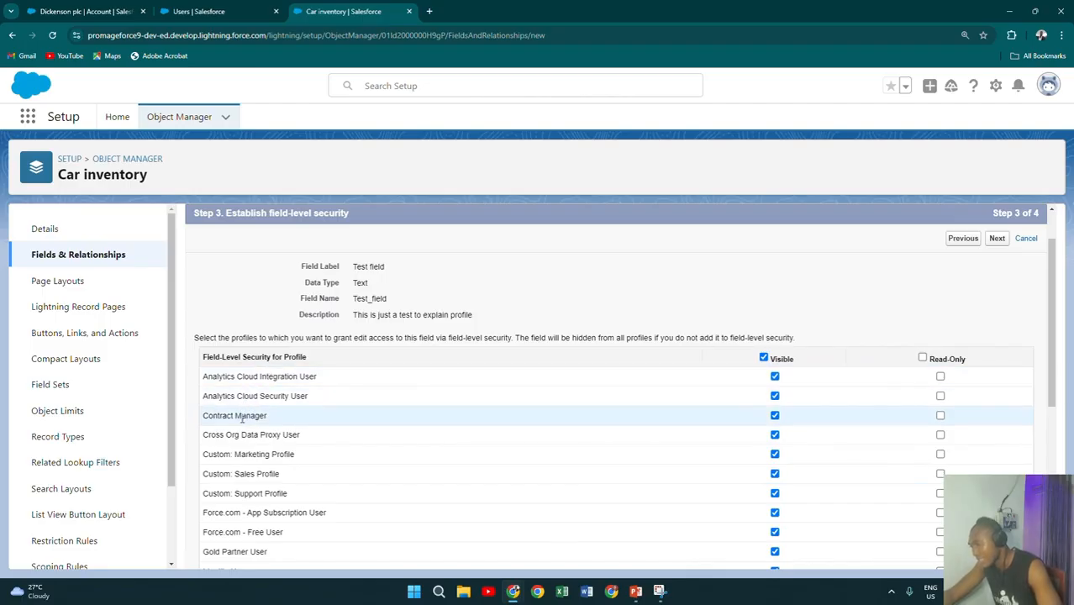
Remove the field's visibility for the Cross Org Data Proxy User, Gold Partner User and Minimum Access - API Only Integrations profiles.
{"action": "scroll", "coordinate": [234, 433], "scroll_direction": "down", "scroll_amount": 3}
{"action": "scroll", "coordinate": [230, 436], "scroll_direction": "down", "scroll_amount": 1}
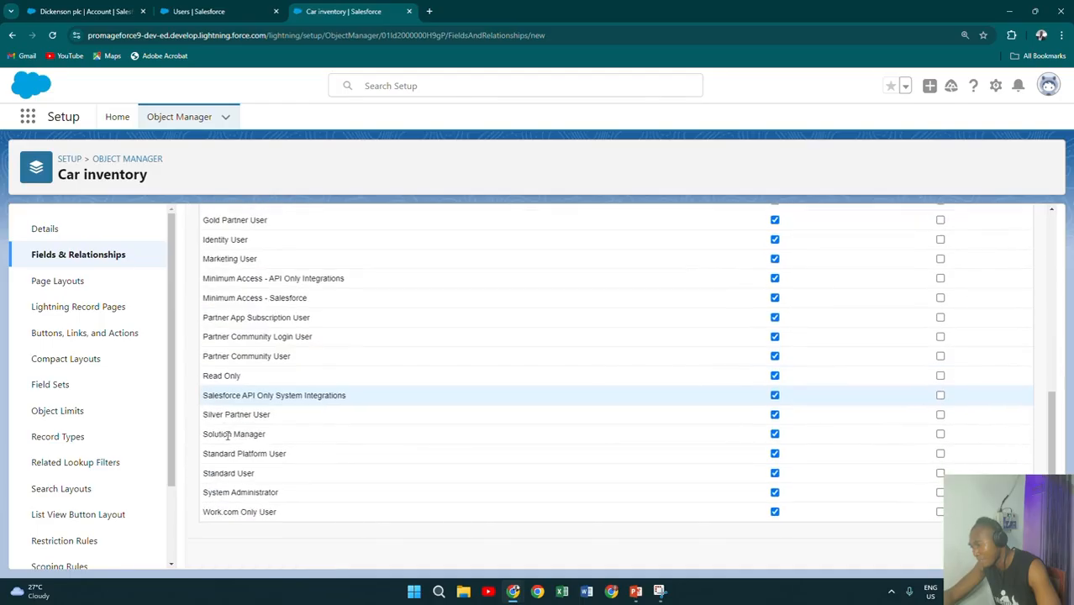
{"action": "scroll", "coordinate": [227, 435], "scroll_direction": "up", "scroll_amount": 4}
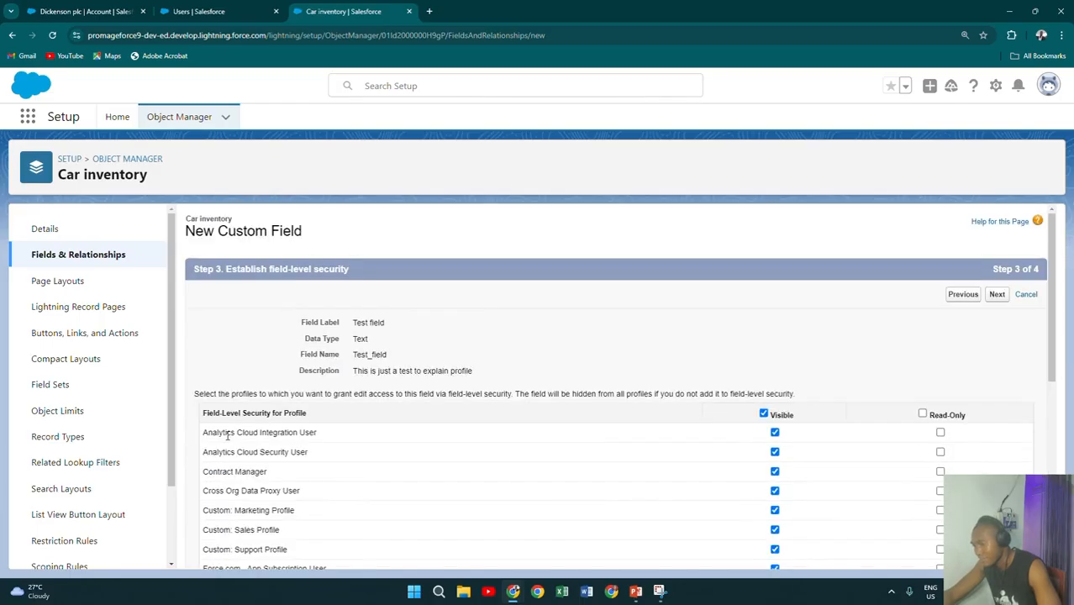
{"action": "scroll", "coordinate": [227, 435], "scroll_direction": "down", "scroll_amount": 1}
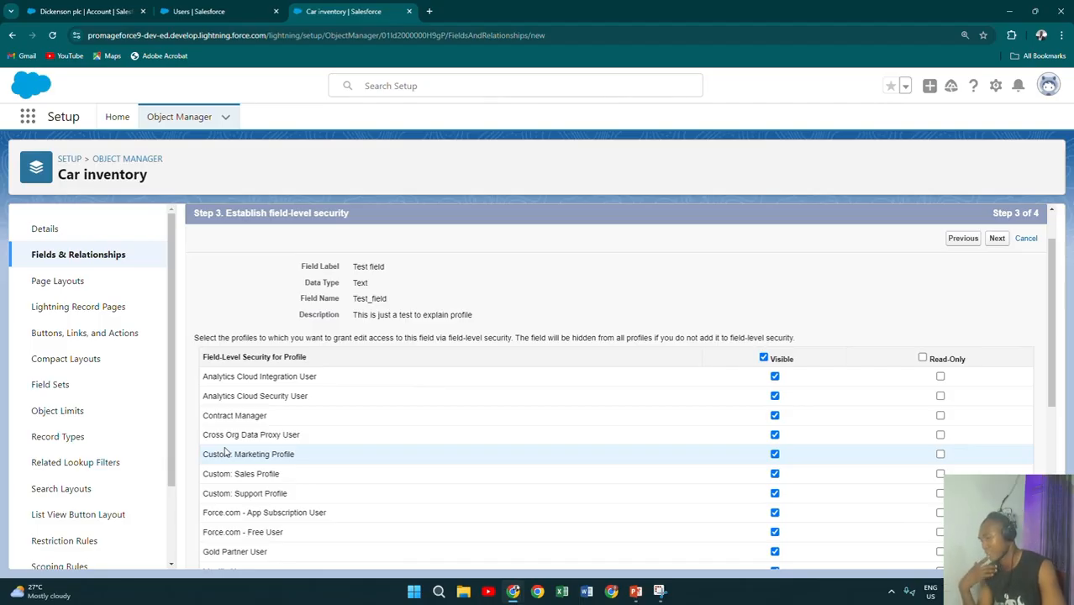
{"action": "scroll", "coordinate": [225, 453], "scroll_direction": "down", "scroll_amount": 5}
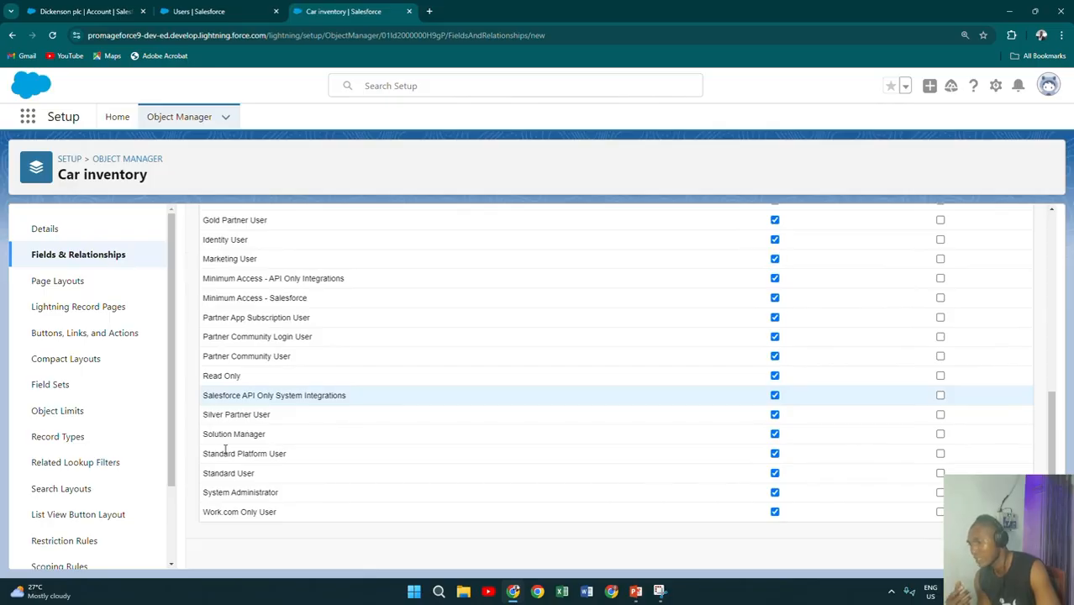
{"action": "scroll", "coordinate": [226, 452], "scroll_direction": "up", "scroll_amount": 10}
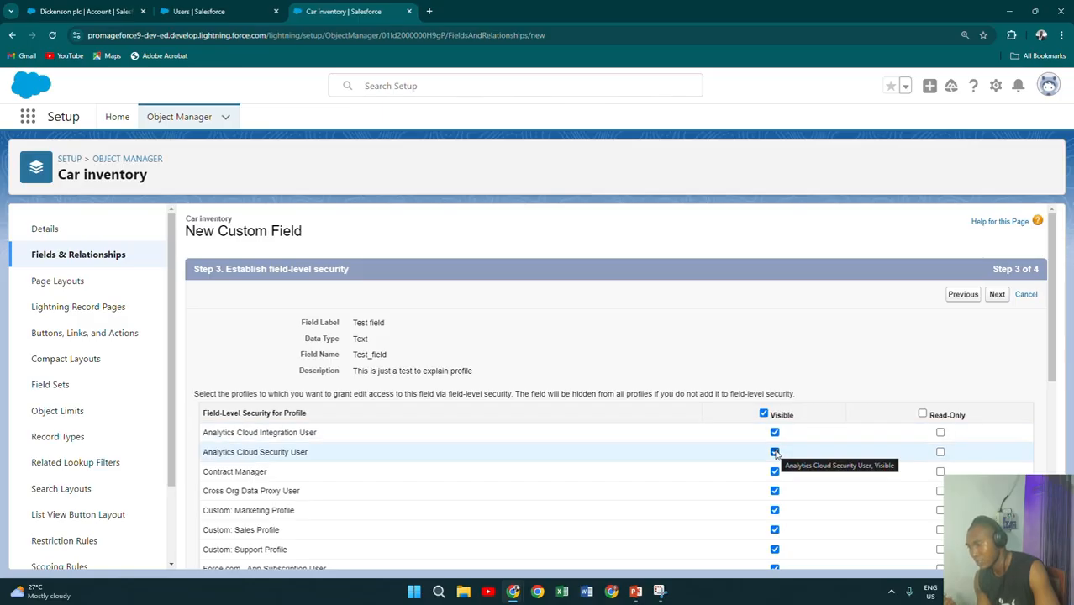
{"action": "left_click", "coordinate": [775, 492]}
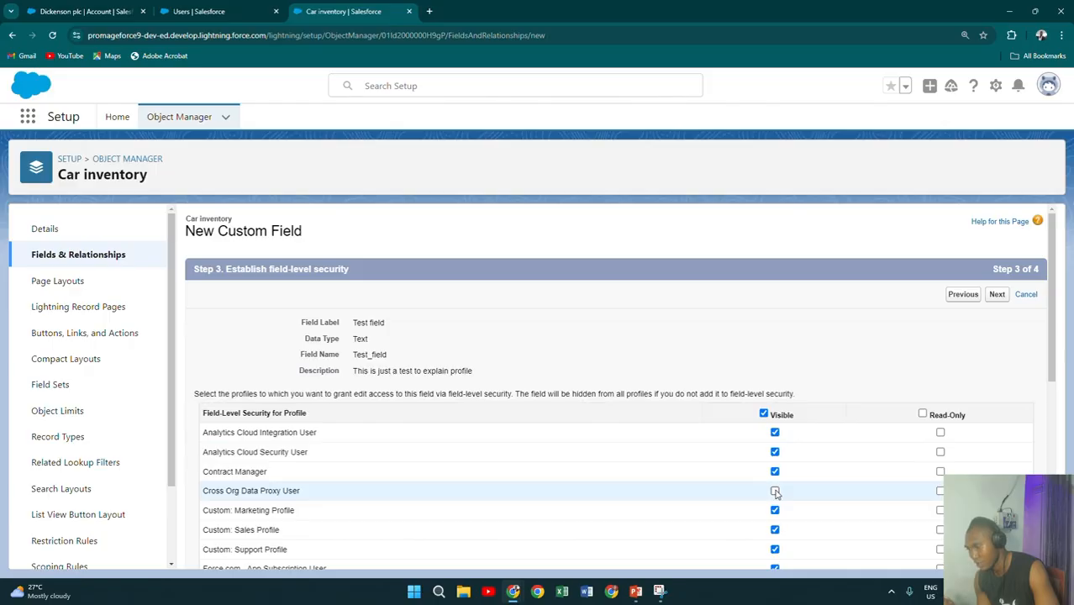
{"action": "scroll", "coordinate": [773, 498], "scroll_direction": "down", "scroll_amount": 2}
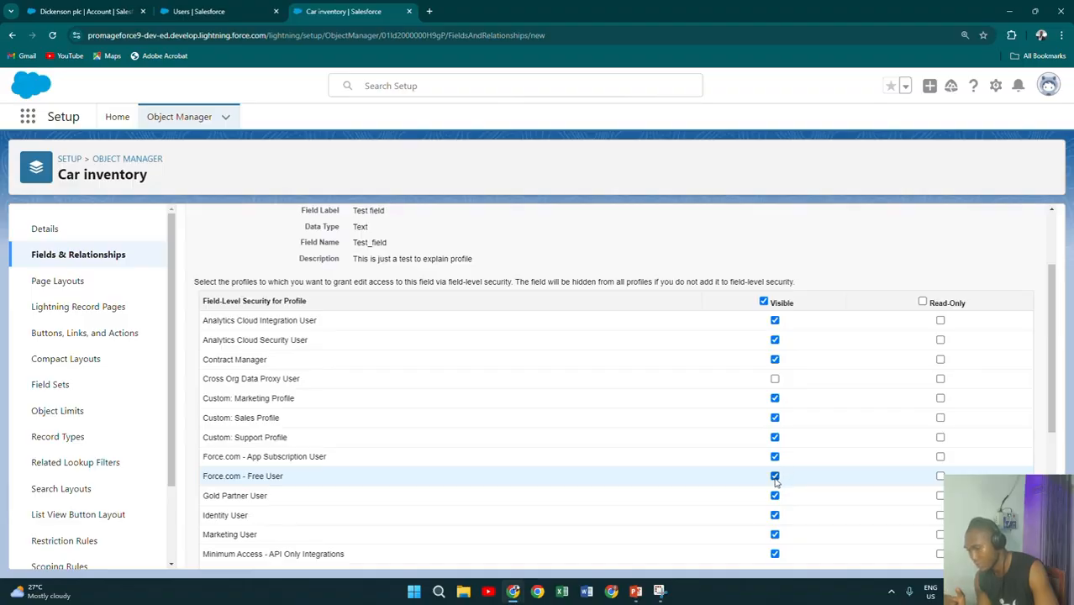
{"action": "left_click", "coordinate": [775, 496]}
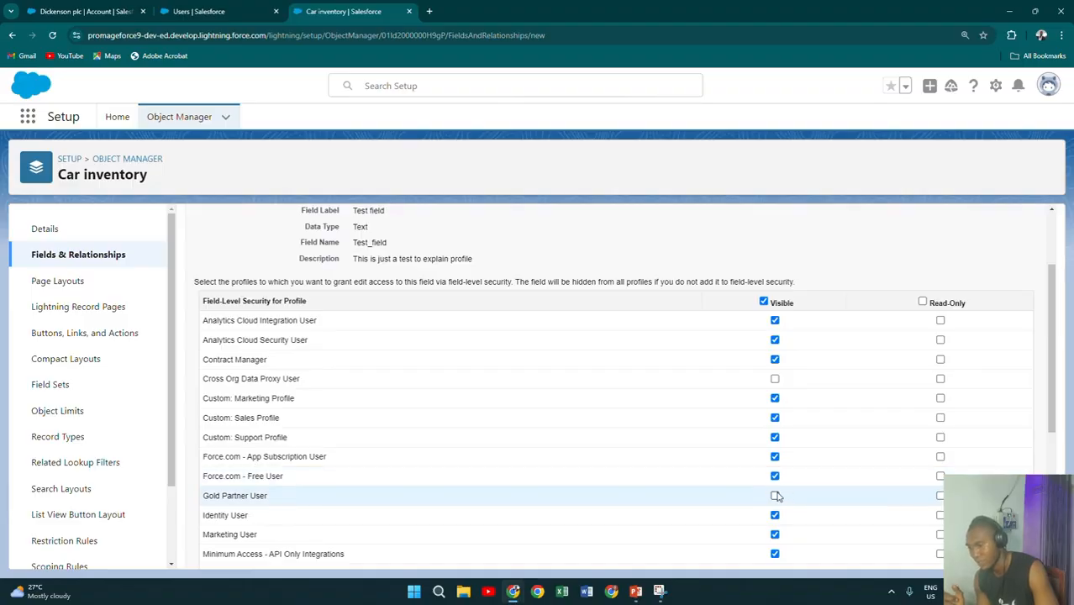
{"action": "left_click", "coordinate": [775, 554]}
Hide the field from the Salesforce API Only System Integrations, Partner Community Login User and System Administrator profiles.
{"action": "scroll", "coordinate": [752, 515], "scroll_direction": "down", "scroll_amount": 4}
{"action": "left_click", "coordinate": [775, 446]}
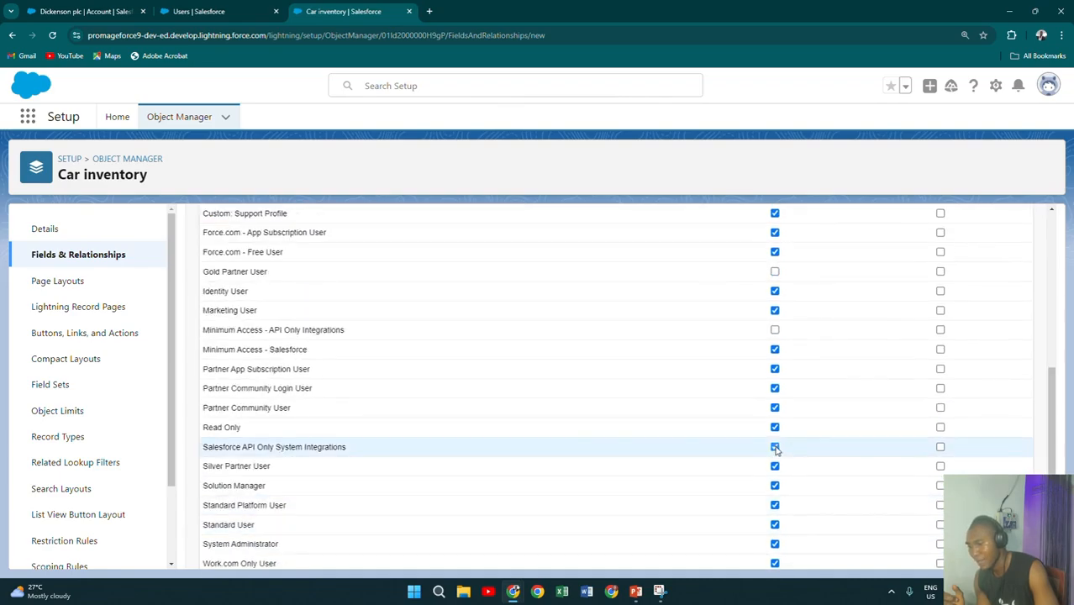
{"action": "left_click", "coordinate": [775, 389]}
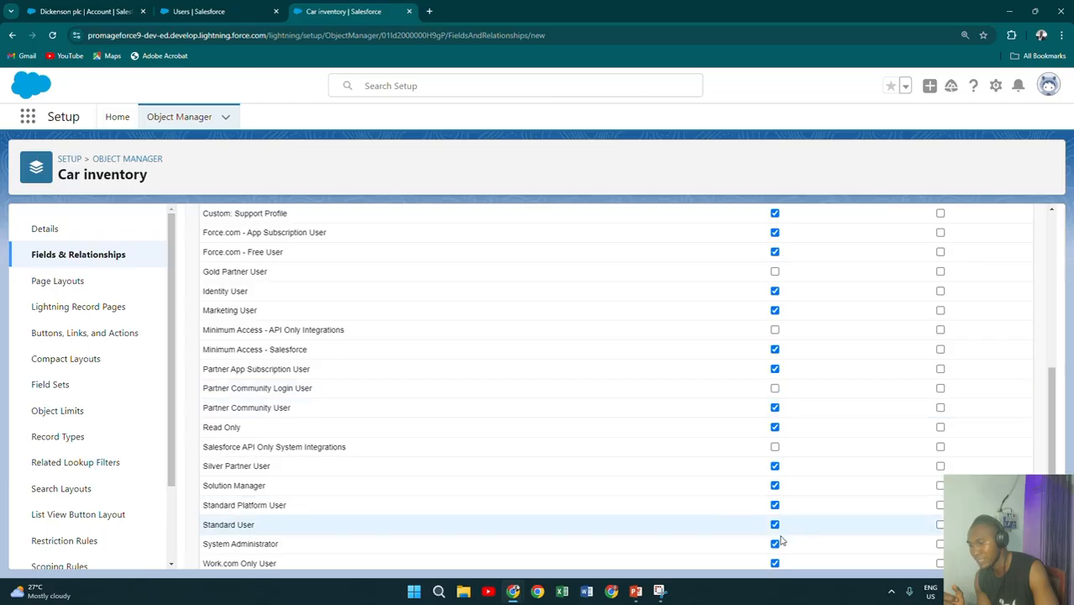
{"action": "left_click", "coordinate": [775, 543]}
{"action": "scroll", "coordinate": [752, 487], "scroll_direction": "down", "scroll_amount": 1}
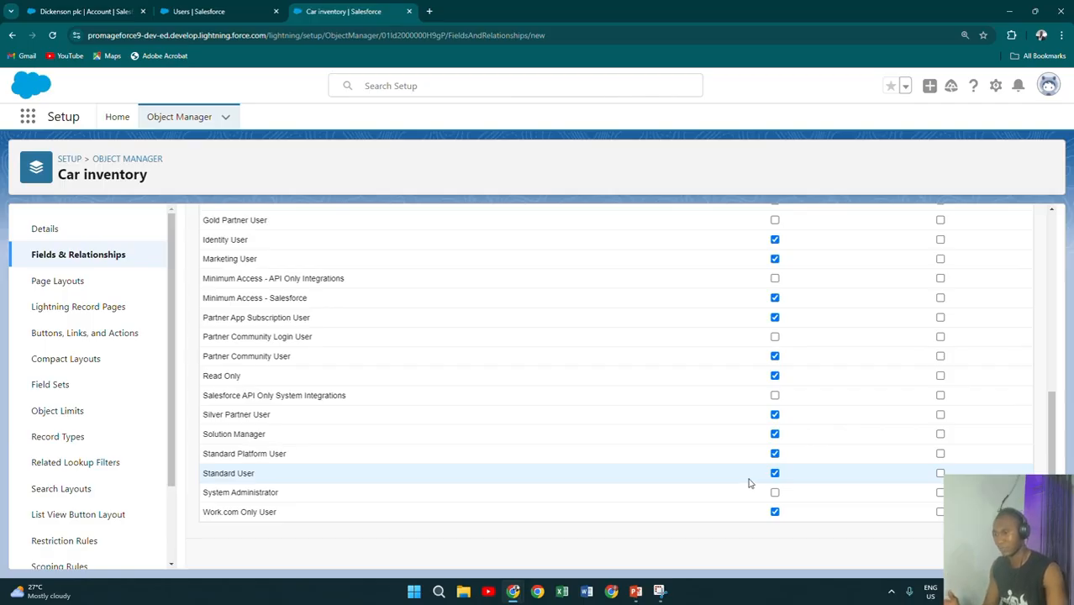
Make the field visible to all profiles without read-only, and set read-only access for the Analytics Cloud Integration User profile alone.
{"action": "scroll", "coordinate": [744, 462], "scroll_direction": "up", "scroll_amount": 6}
{"action": "scroll", "coordinate": [745, 471], "scroll_direction": "down", "scroll_amount": 2}
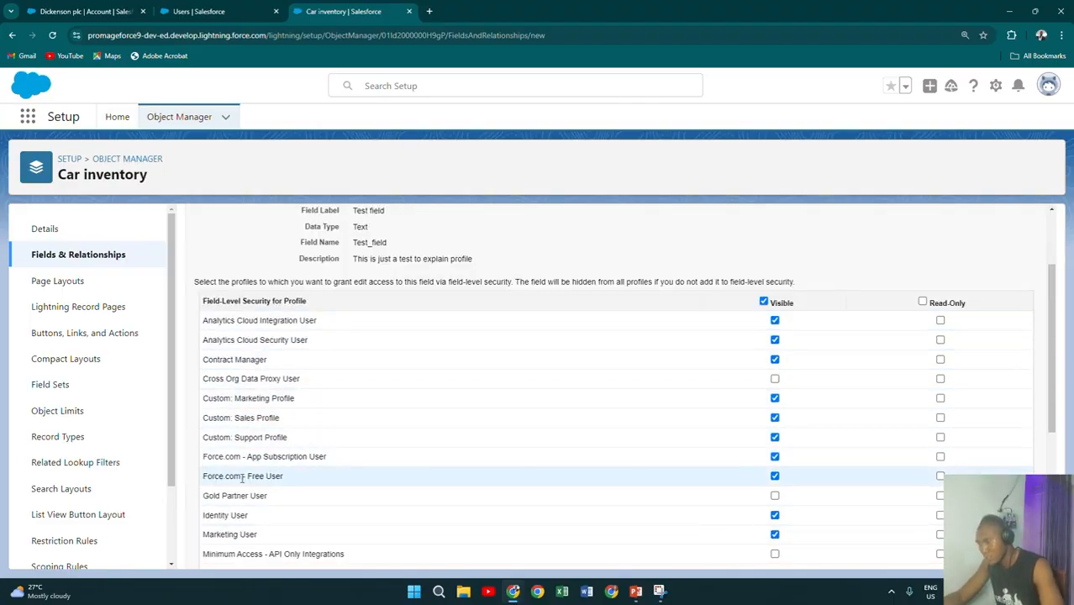
{"action": "scroll", "coordinate": [244, 488], "scroll_direction": "down", "scroll_amount": 1}
{"action": "scroll", "coordinate": [244, 488], "scroll_direction": "down", "scroll_amount": 1}
{"action": "scroll", "coordinate": [243, 488], "scroll_direction": "down", "scroll_amount": 2}
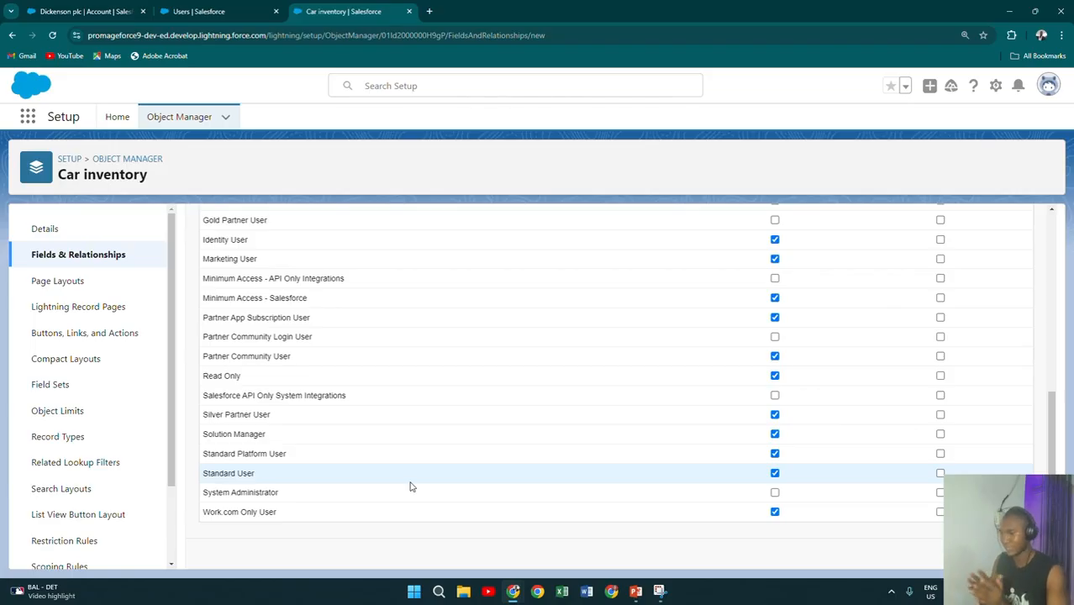
{"action": "scroll", "coordinate": [499, 375], "scroll_direction": "up", "scroll_amount": 10}
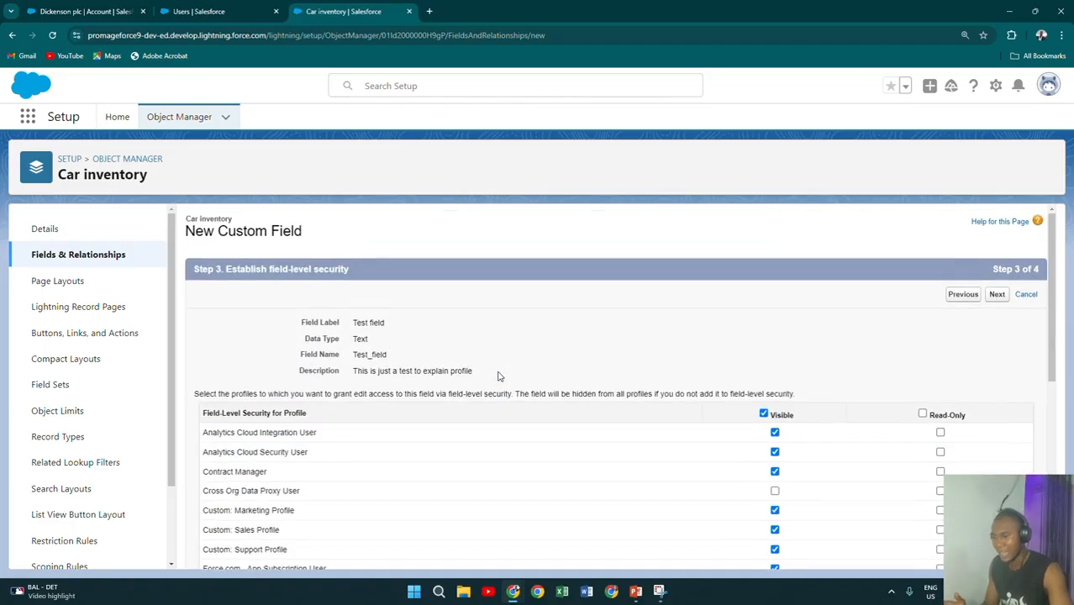
{"action": "left_click", "coordinate": [923, 414]}
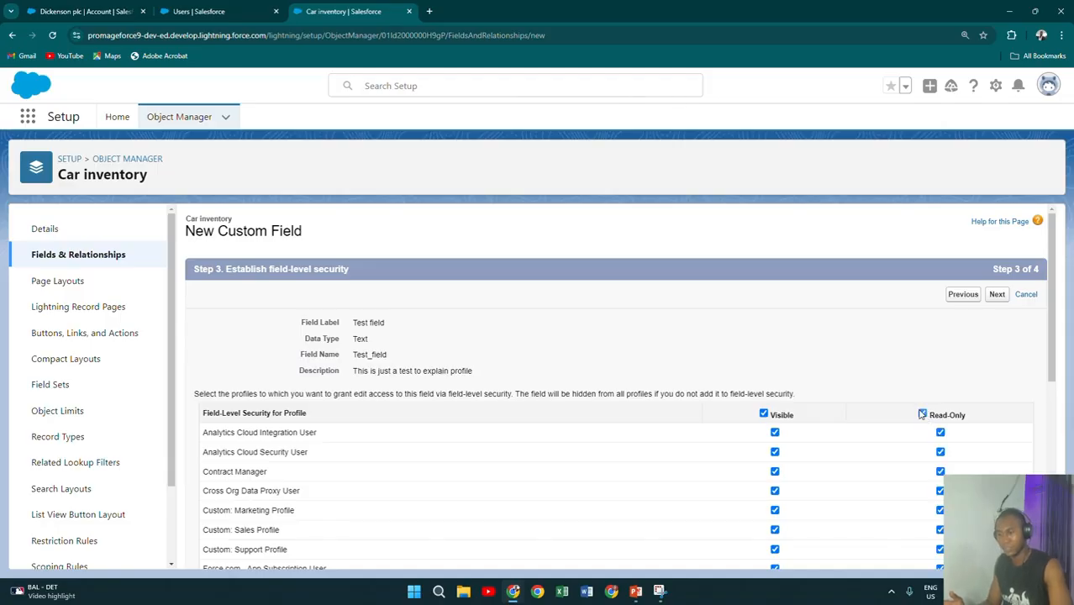
{"action": "left_click", "coordinate": [923, 415]}
{"action": "left_click", "coordinate": [941, 434]}
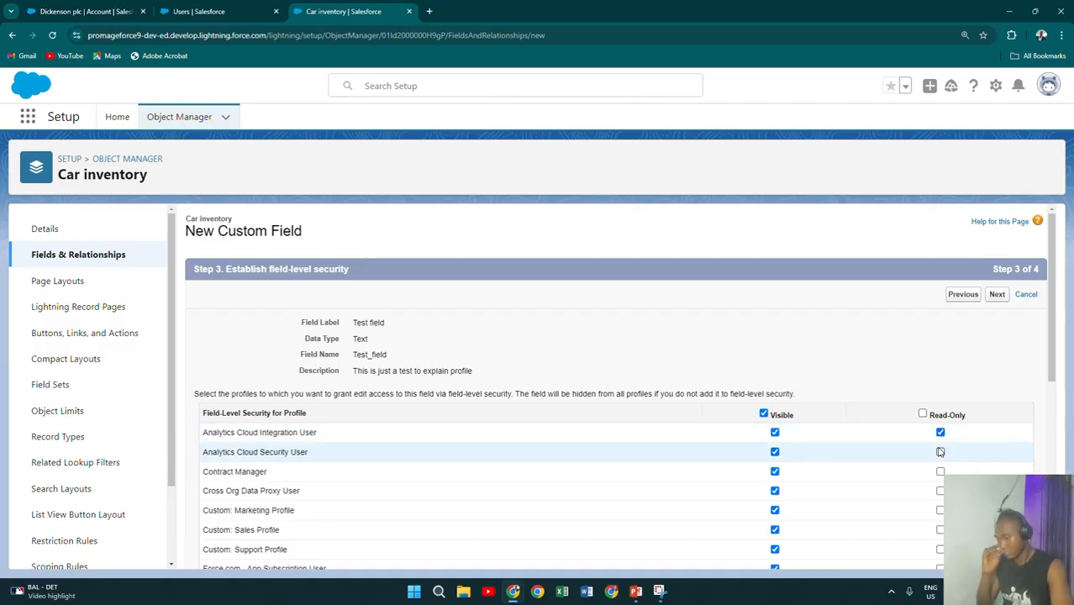
Review the visible and read-only settings of the profiles down the field-level security list.
{"action": "scroll", "coordinate": [941, 450], "scroll_direction": "down", "scroll_amount": 3}
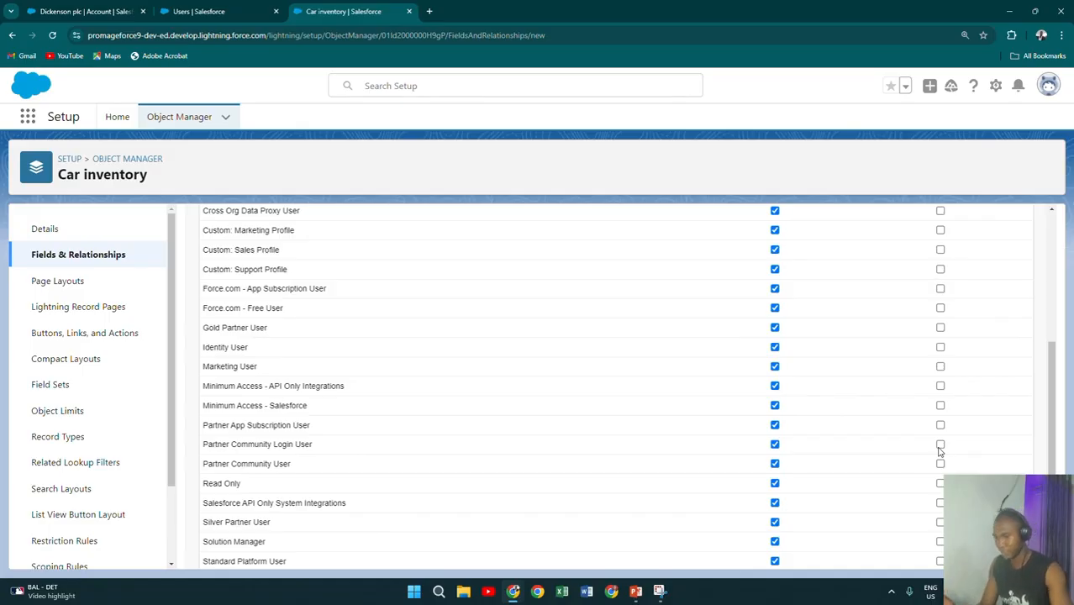
{"action": "left_click", "coordinate": [941, 328]}
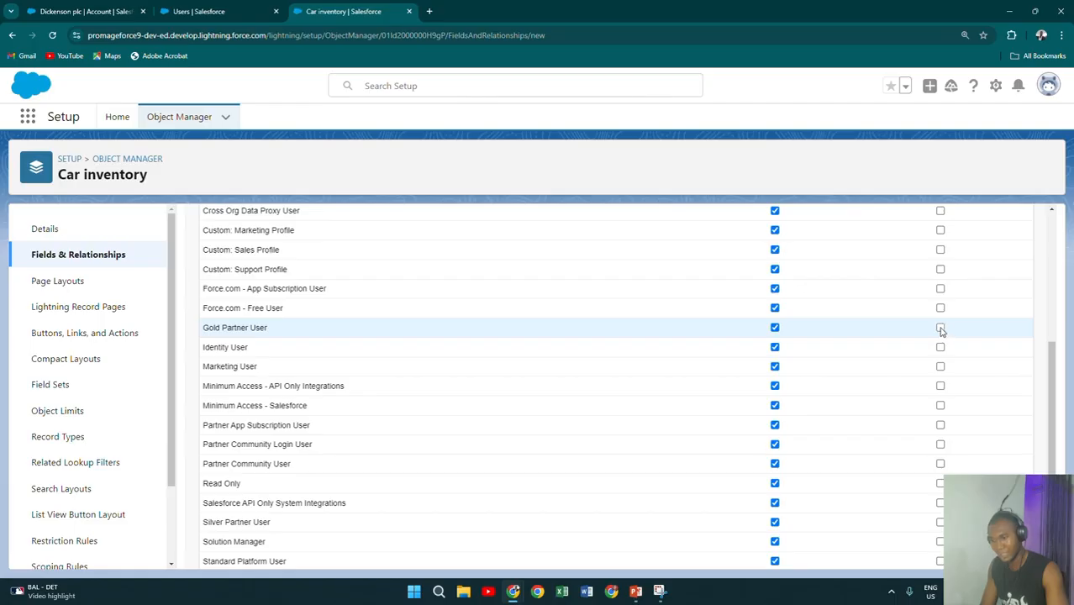
{"action": "scroll", "coordinate": [863, 434], "scroll_direction": "up", "scroll_amount": 3}
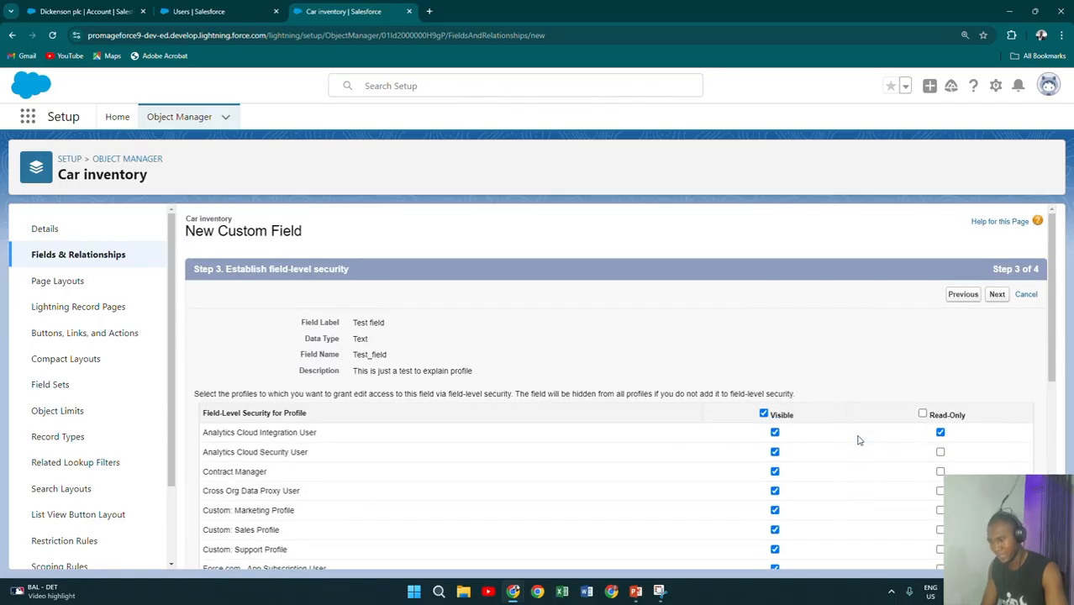
{"action": "scroll", "coordinate": [858, 441], "scroll_direction": "down", "scroll_amount": 3}
{"action": "scroll", "coordinate": [855, 443], "scroll_direction": "up", "scroll_amount": 3}
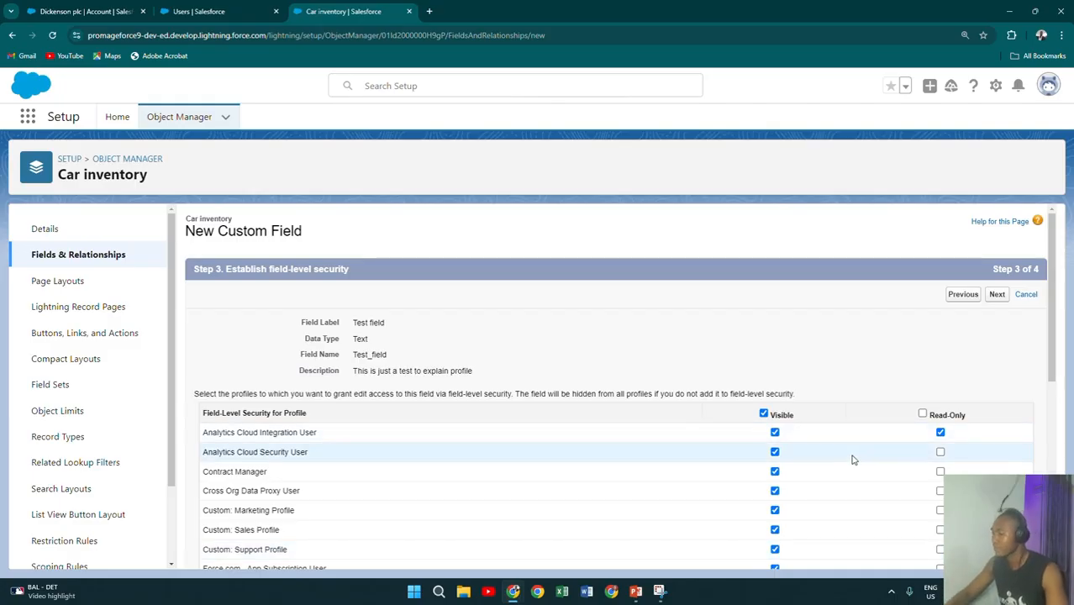
Switch to the PowerPoint presentation, show the permission set and permission set group slide, and highlight the start of the Permission Set definition.
{"action": "key", "text": "alt+Tab"}
{"action": "key", "text": "alt+Tab"}
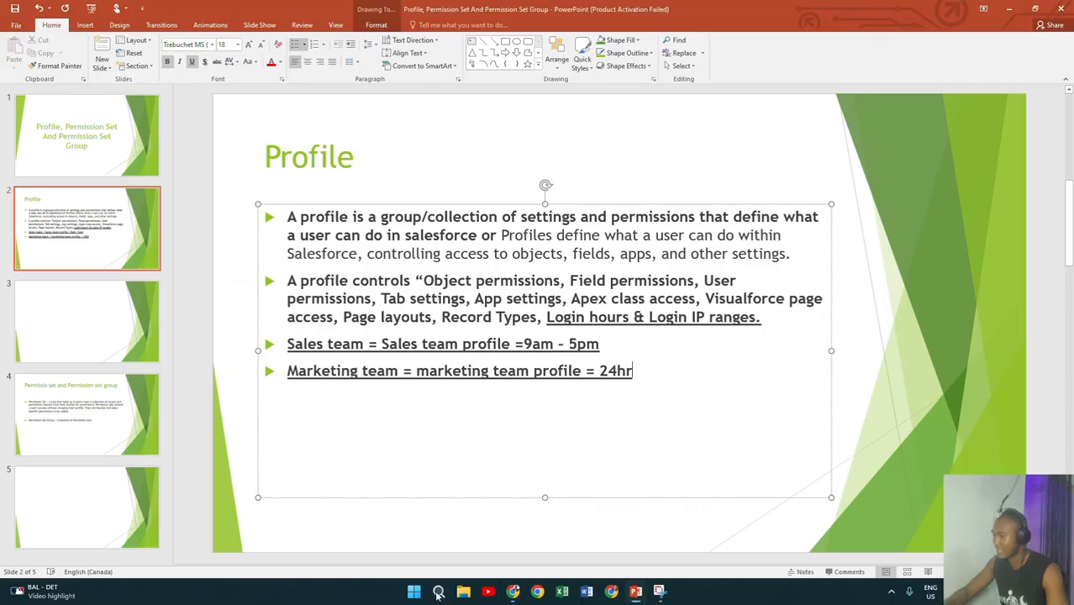
{"action": "left_click", "coordinate": [156, 445]}
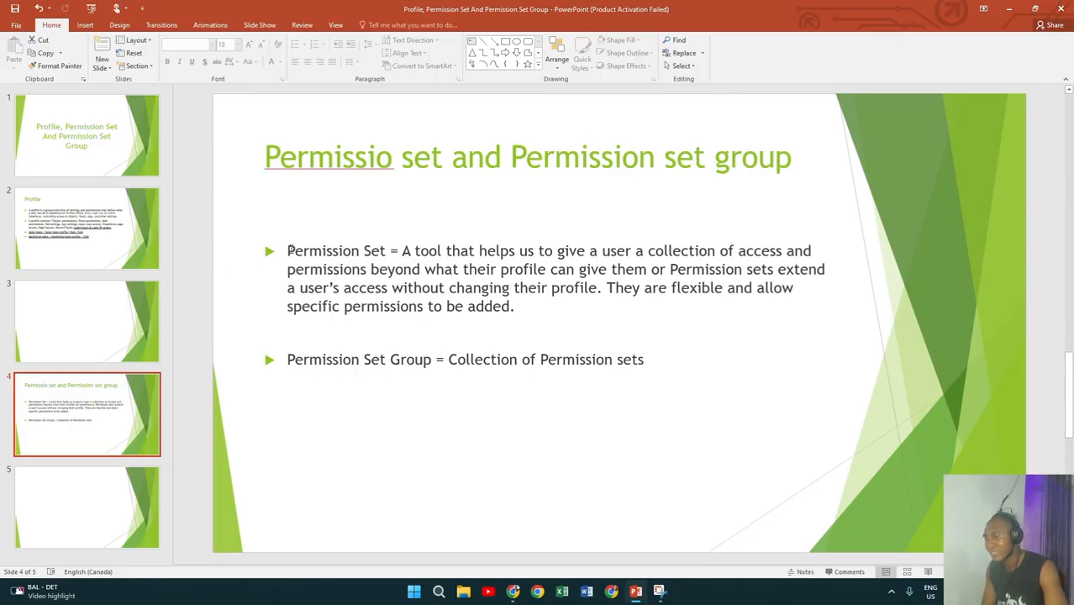
{"action": "left_click_drag", "start_coordinate": [288, 251], "coordinate": [311, 264]}
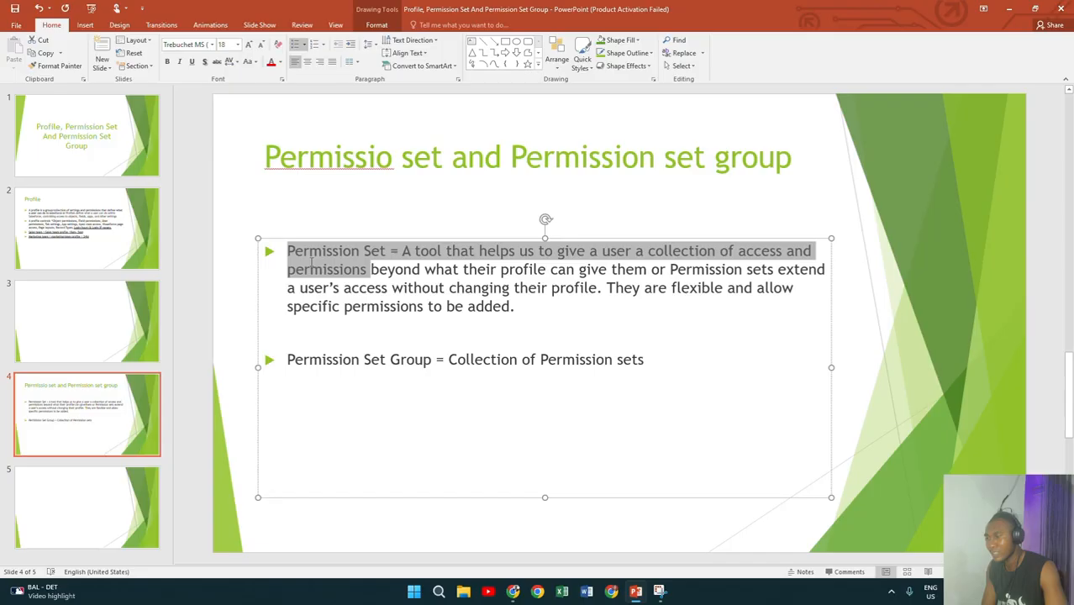